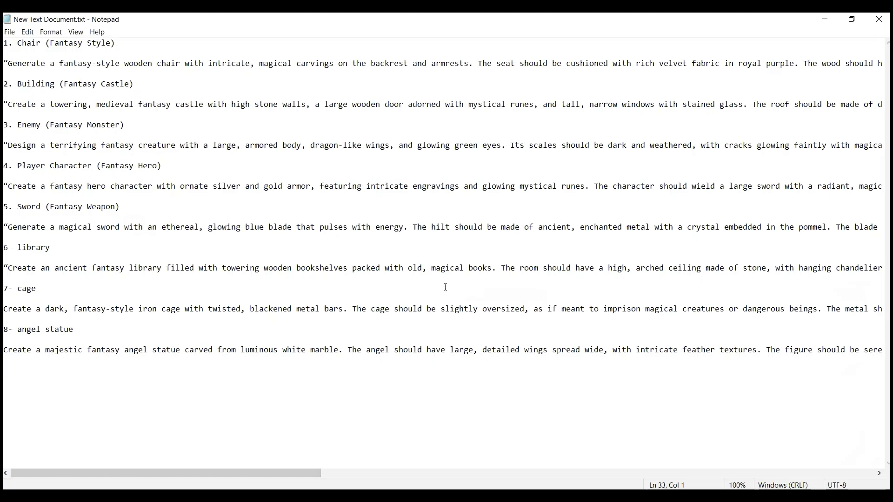
Copy the complete fantasy-style wooden chair prompt from the text document
left_click(25, 81)
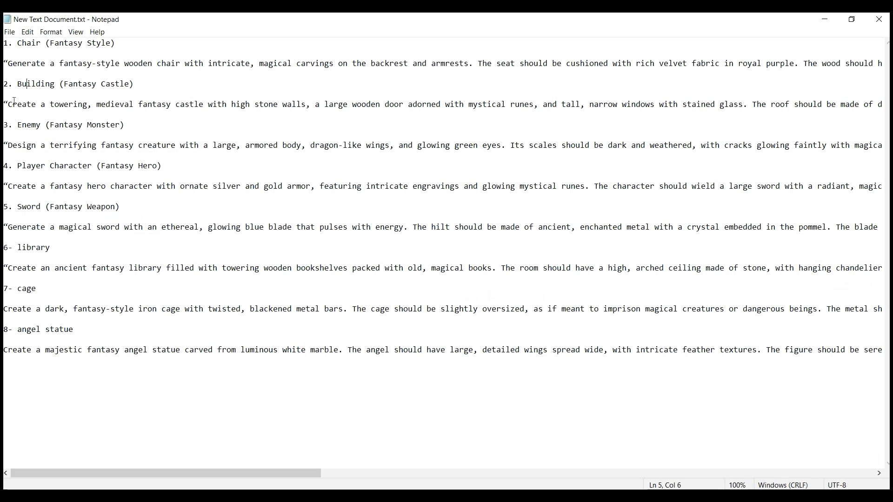
left_click_drag(9, 66, 881, 64)
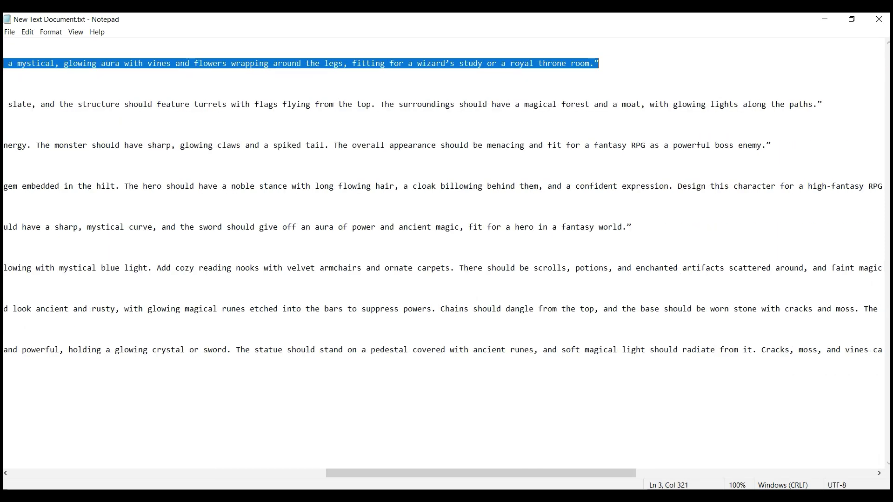
right_click(576, 65)
left_click(600, 95)
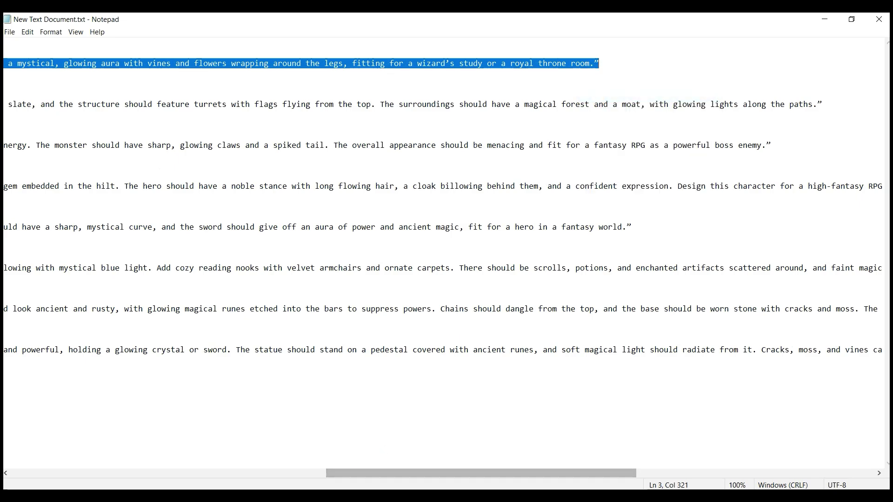
Switch to the Rodin page in the browser and paste the chair prompt as text input, without its closing quotation mark
key("alt+Tab")
scroll(549, 326, "down", 2)
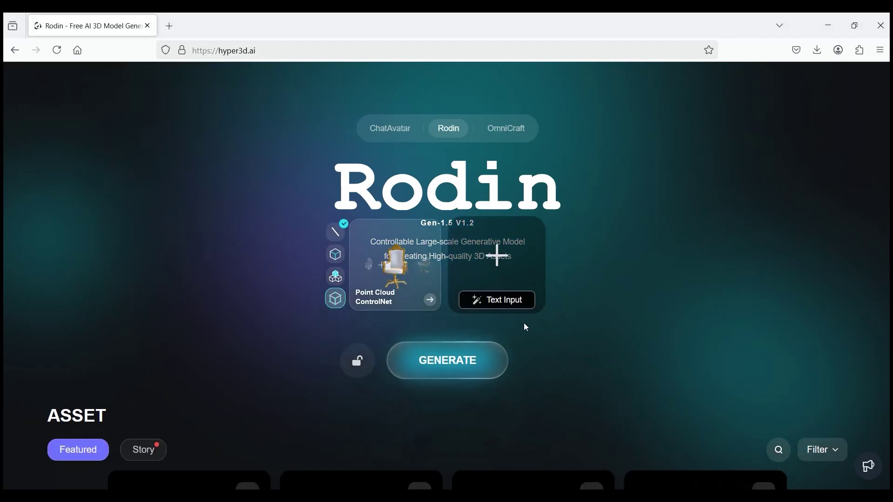
left_click(507, 309)
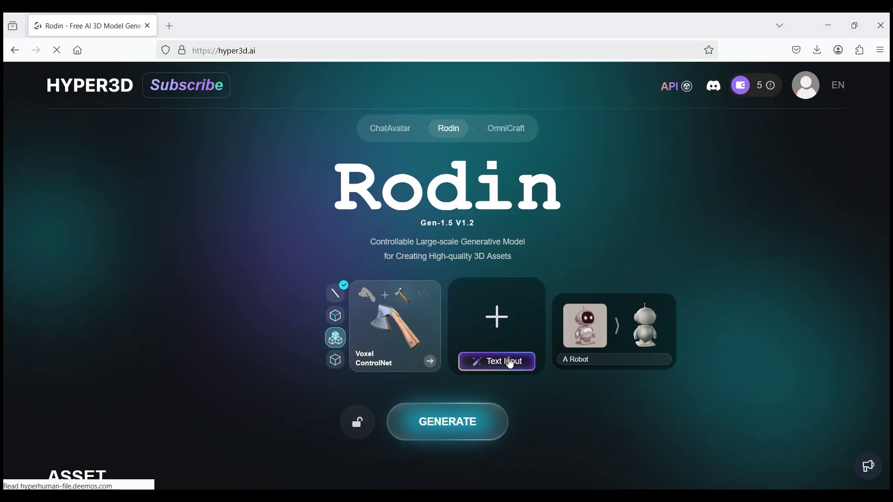
right_click(442, 288)
left_click(475, 375)
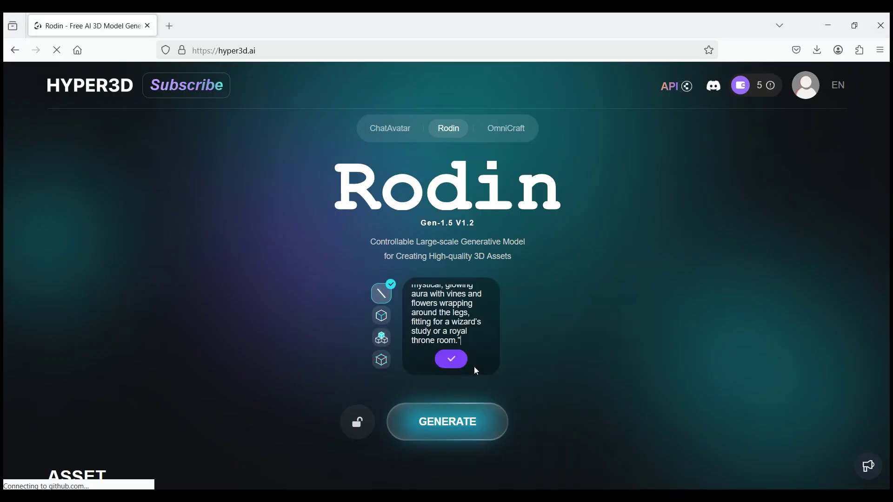
key("BackSpace")
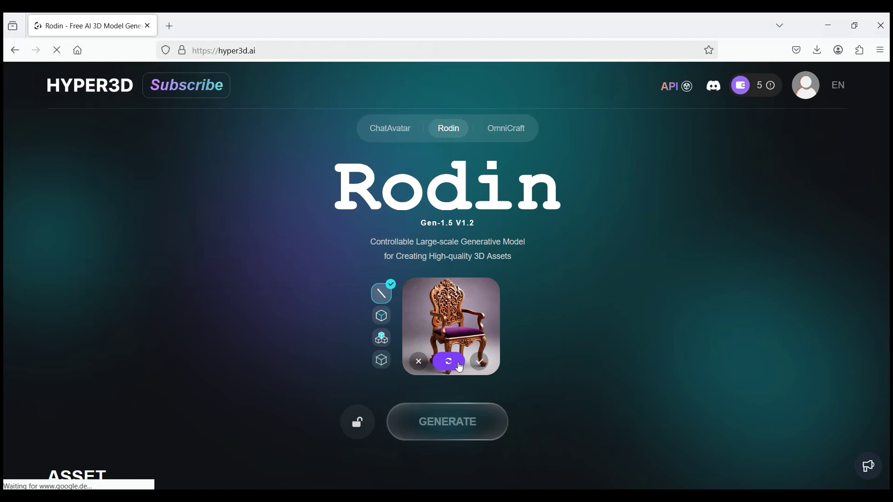
Generate the chair's geometry from the proposed image and confirm it, keeping the 18000 quad mesh instead of PRO Mode
left_click(479, 361)
left_click(453, 421)
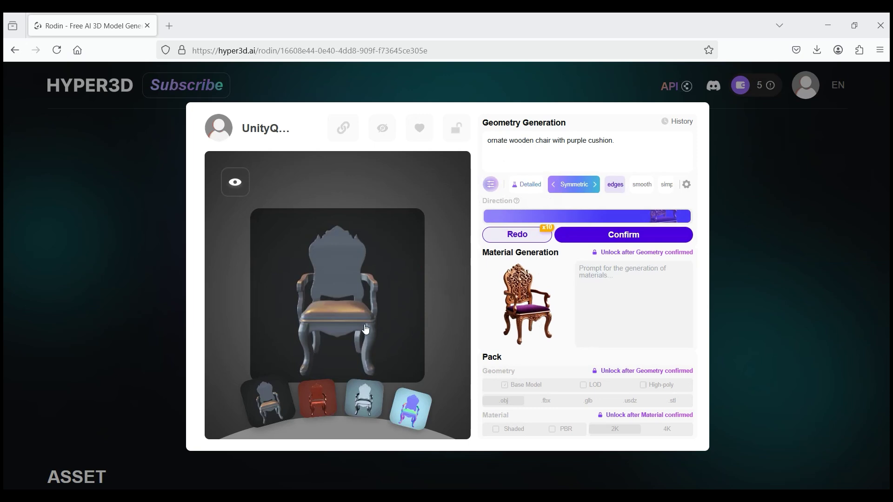
mouse_move(617, 244)
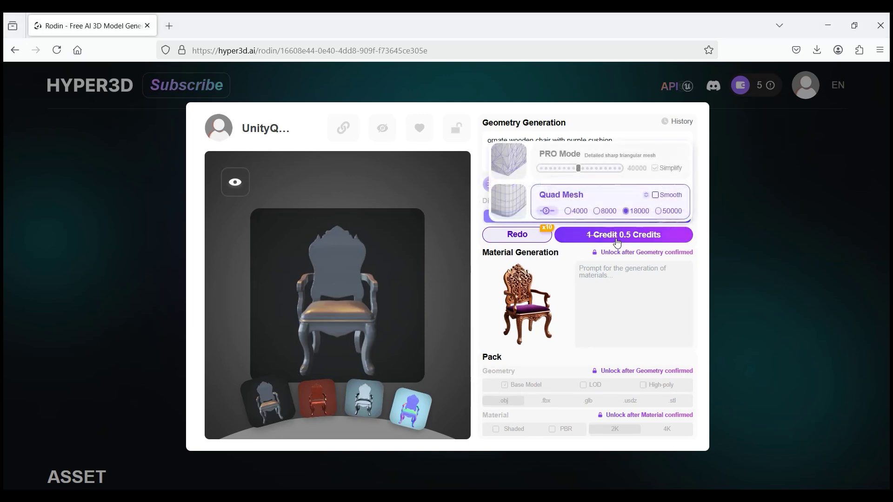
left_click(623, 236)
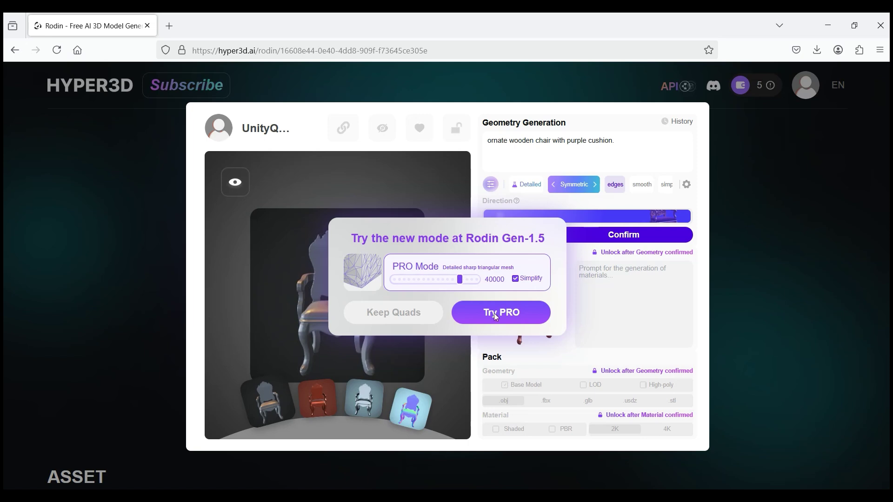
left_click(402, 314)
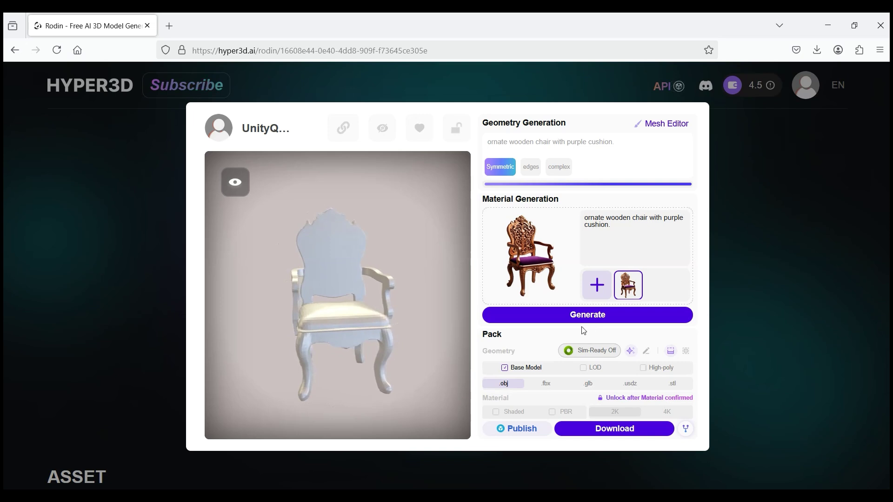
Generate the chair's material from the "ornate wooden chair with purple cushion" prompt and confirm it
mouse_move(590, 314)
left_click(559, 316)
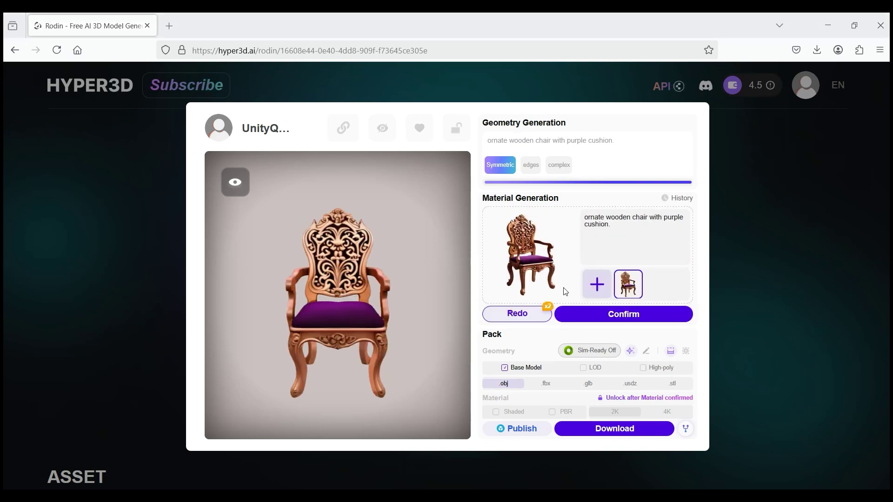
left_click(646, 312)
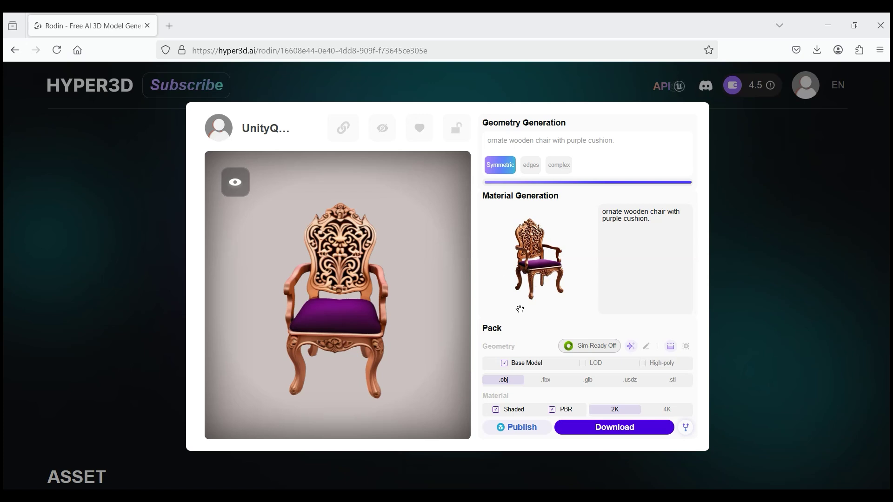
Download the chair package in .fbx format with LOD included alongside the base model
left_click(540, 381)
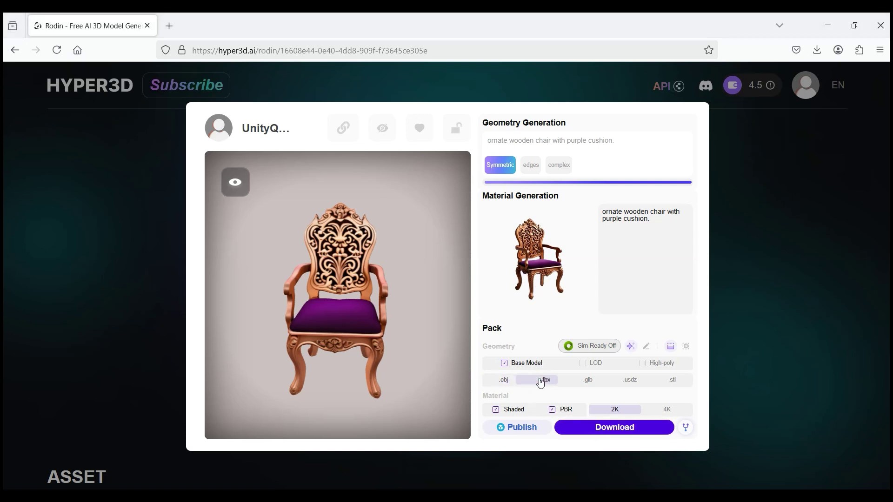
left_click(588, 369)
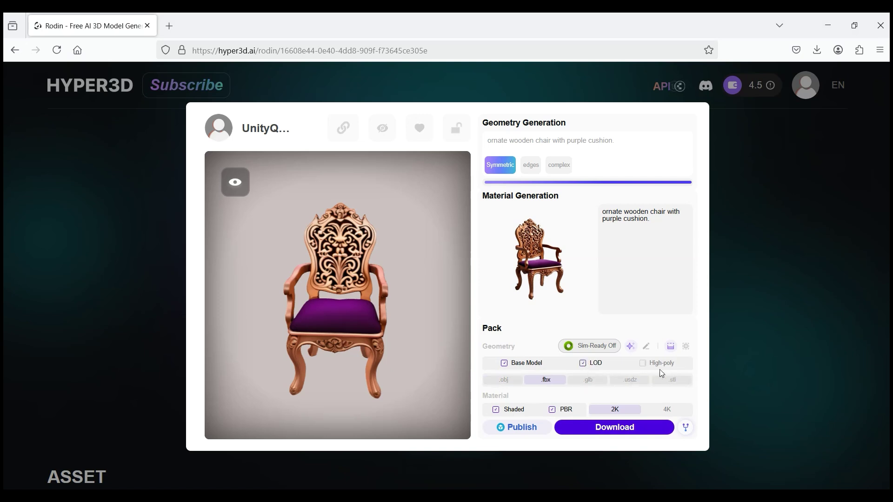
left_click(598, 433)
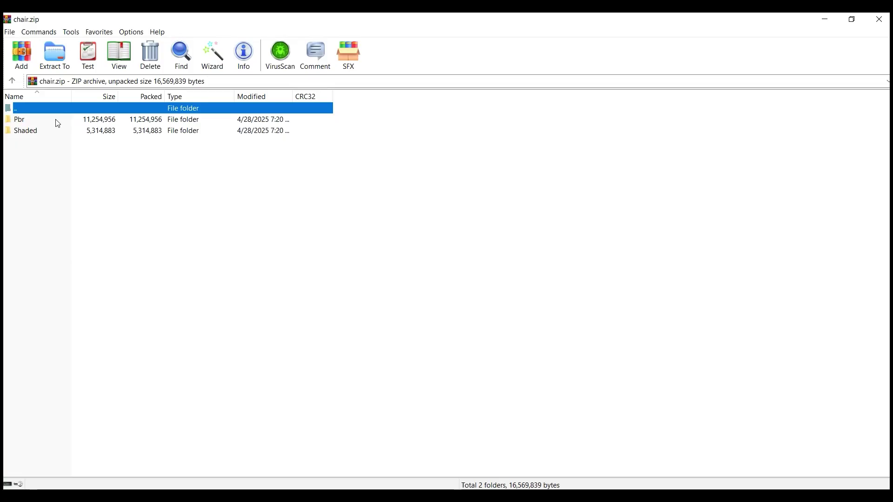
Examine the files inside the Pbr and Shaded folders of chair.zip
double_click(42, 123)
left_click(34, 121)
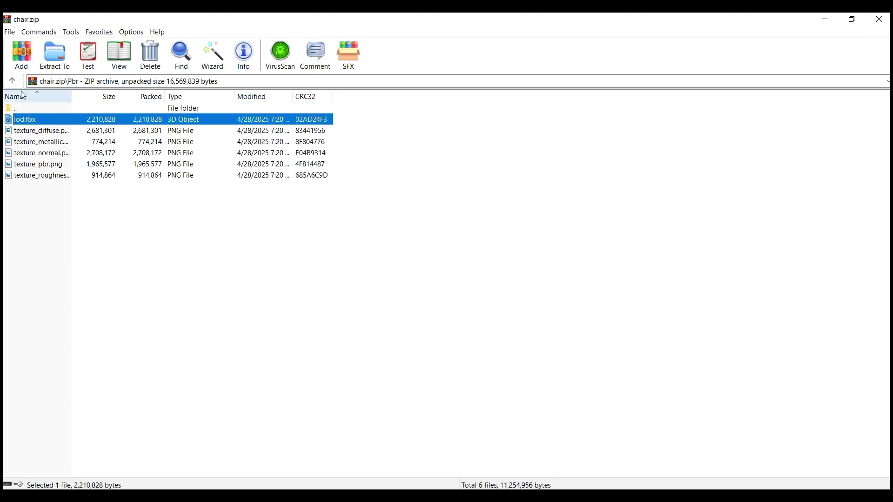
left_click(12, 81)
double_click(40, 136)
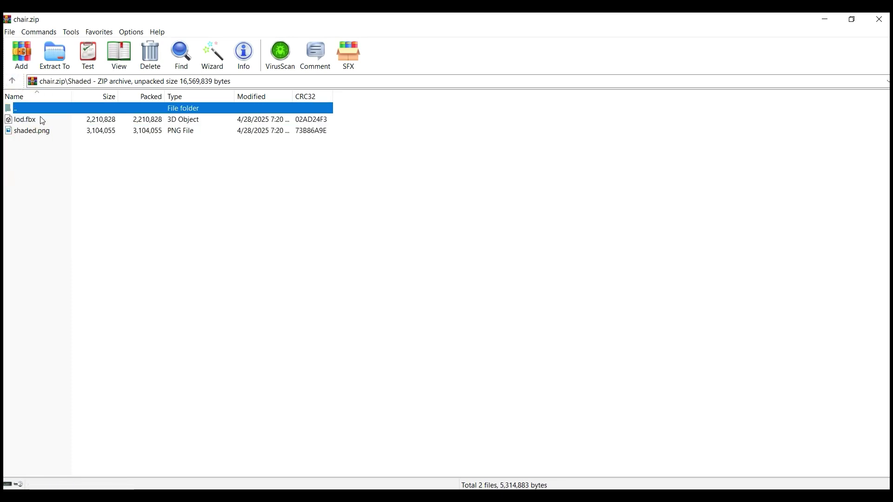
left_click(41, 134)
Switch to the text document and select the 2 story medieval fantasy castle prompt
key("alt+Tab")
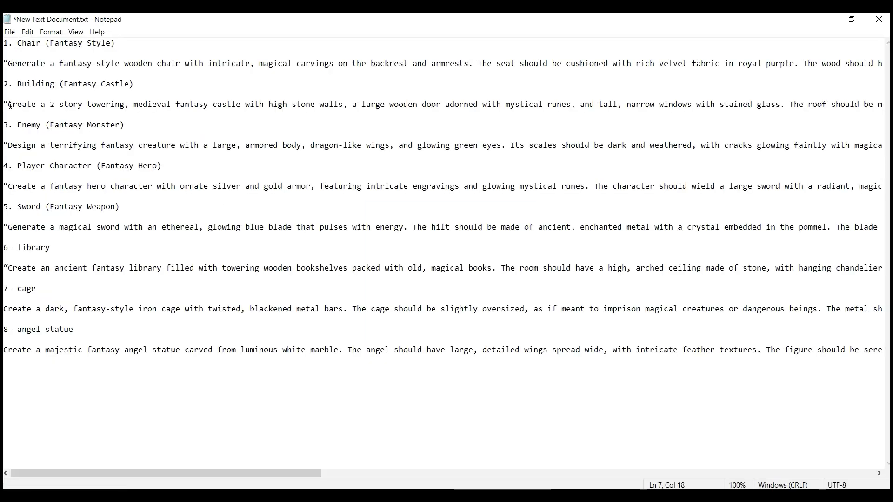
left_click_drag(8, 104, 883, 104)
left_click_drag(589, 105, 878, 103)
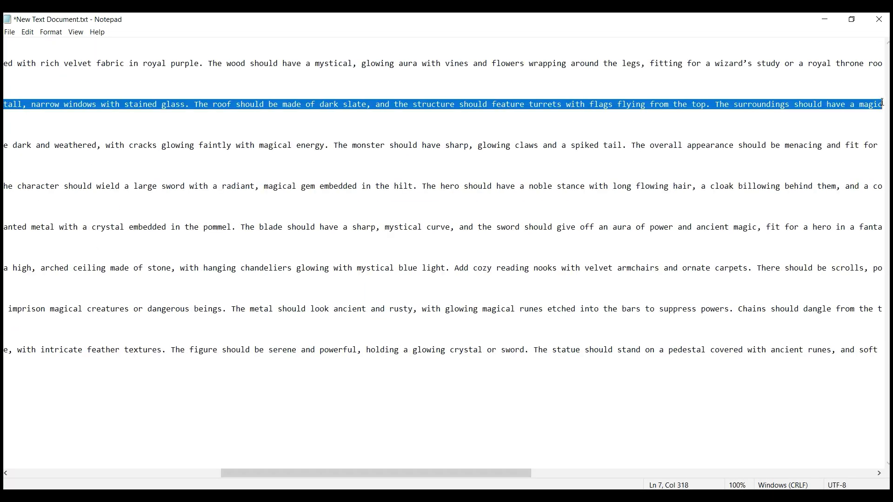
Switch to the downloaded models in File Explorer and examine the texture maps in the extracted angle model's Pbr folder
key("alt+Tab")
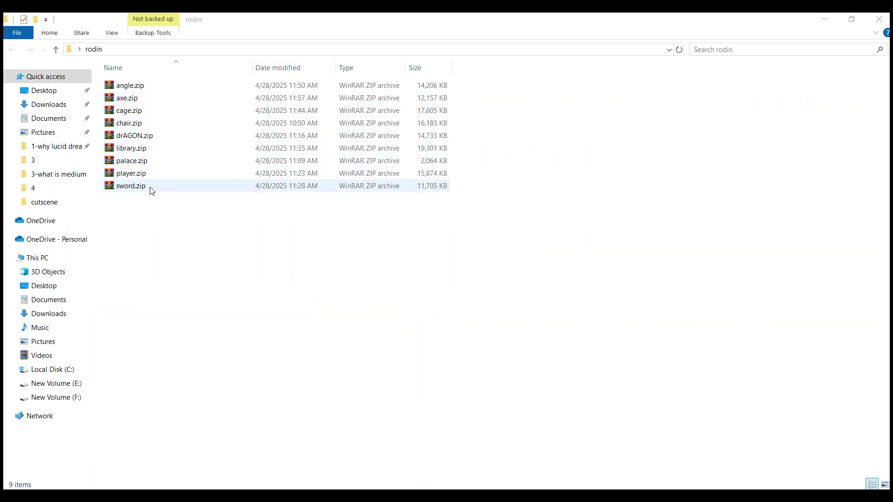
left_click(156, 88)
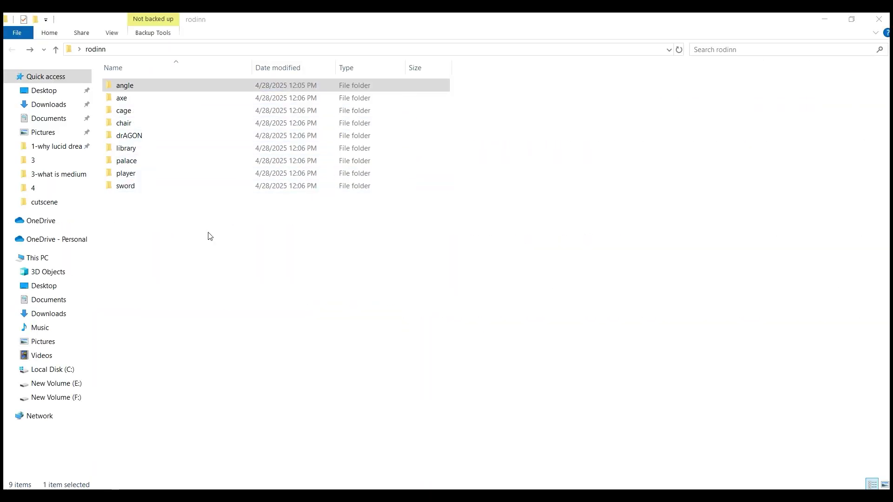
double_click(141, 90)
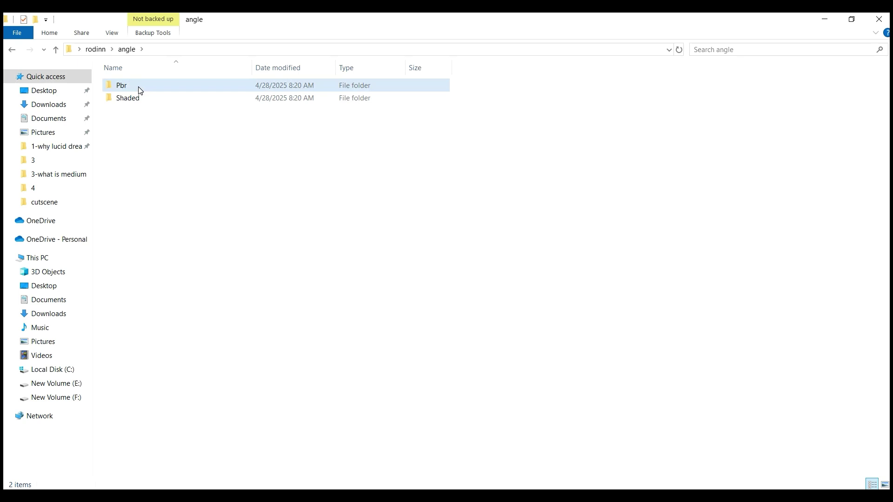
double_click(140, 90)
left_click(208, 112)
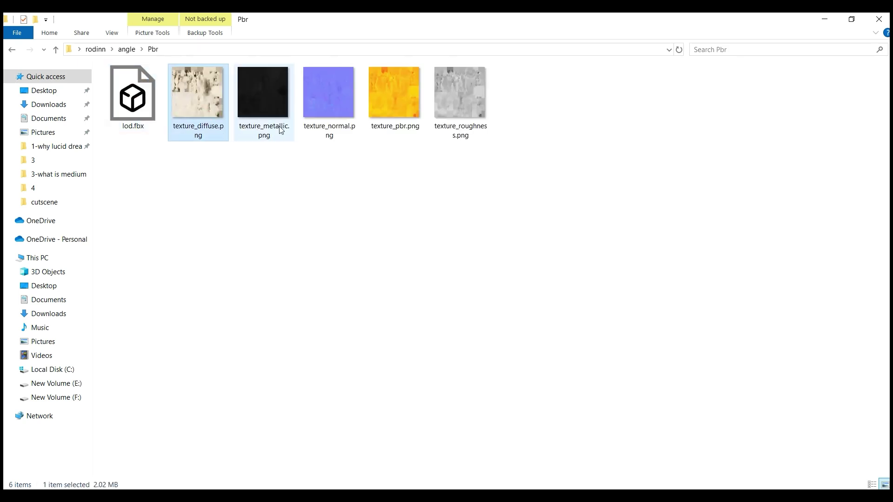
left_click(265, 111)
left_click(332, 126)
left_click(403, 132)
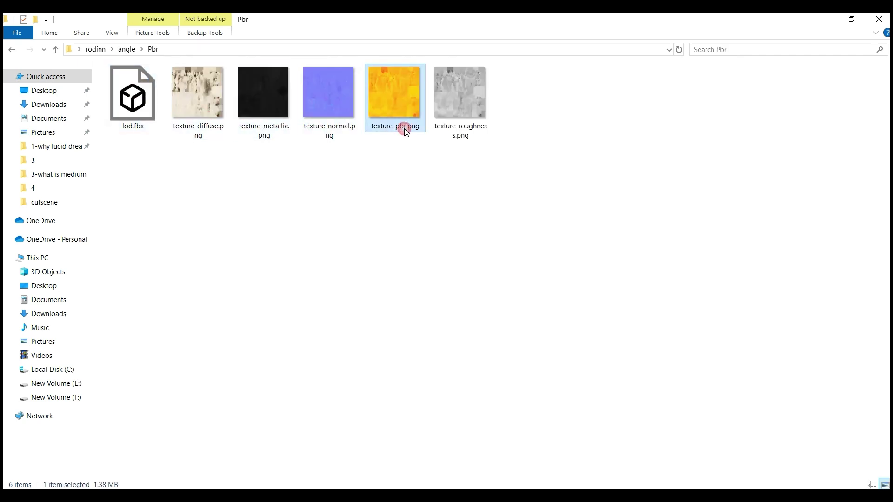
left_click(464, 139)
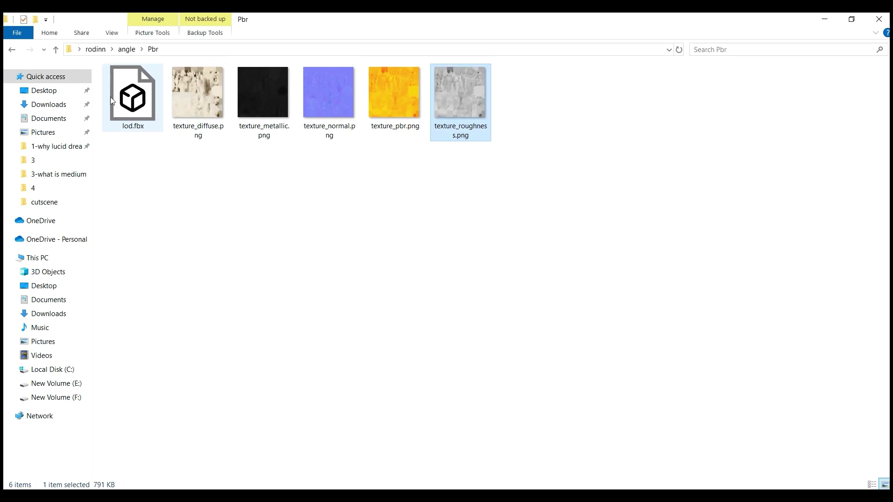
Examine the shaded.png texture in the angle model's Shaded folder
key("alt+Left")
left_click(140, 99)
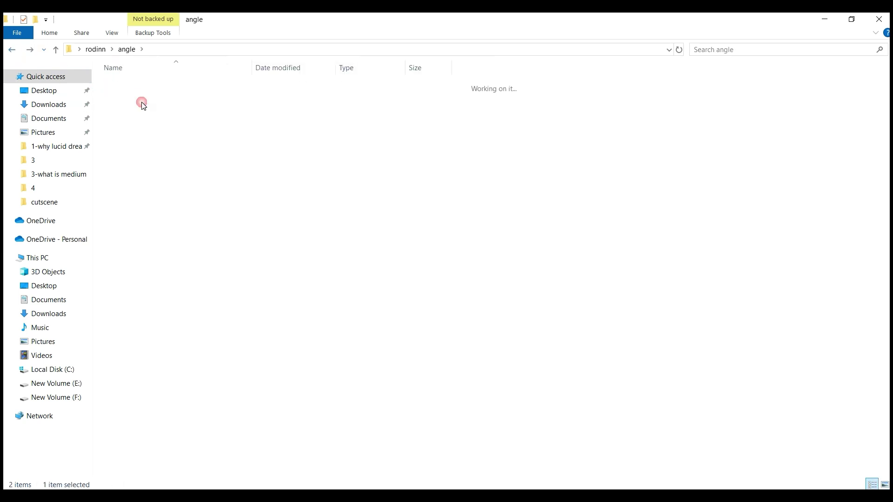
double_click(140, 98)
left_click(182, 107)
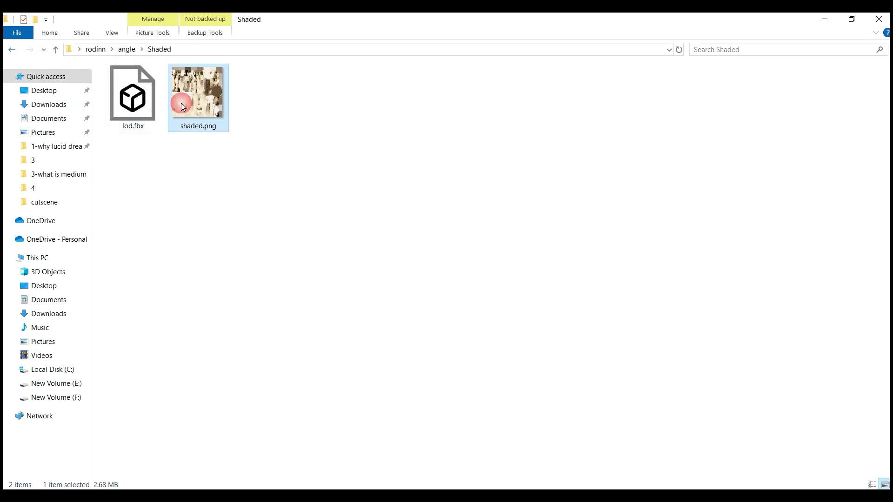
Copy all the model folders from rodinn into the Unity project's Assets/unityQueen/art/rodin folder
left_click(12, 49)
left_click(12, 49)
left_click_drag(220, 279, 155, 92)
right_click(154, 91)
left_click(188, 265)
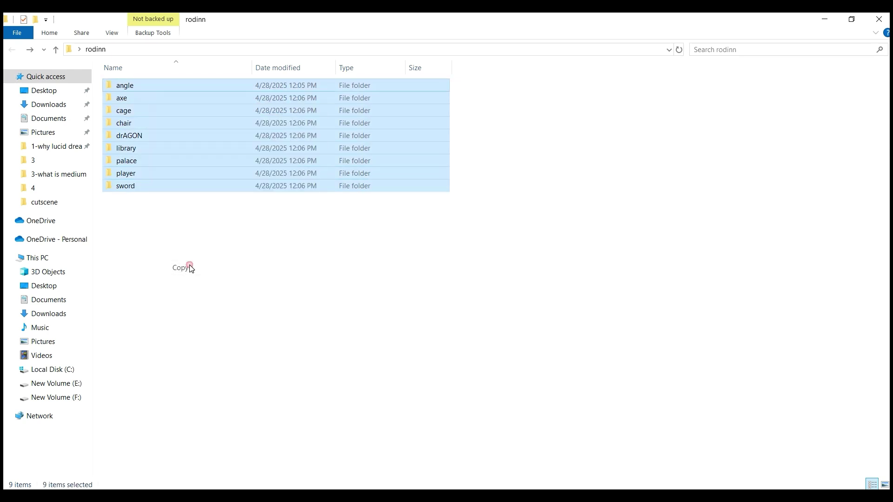
mouse_move(239, 493)
left_click(319, 458)
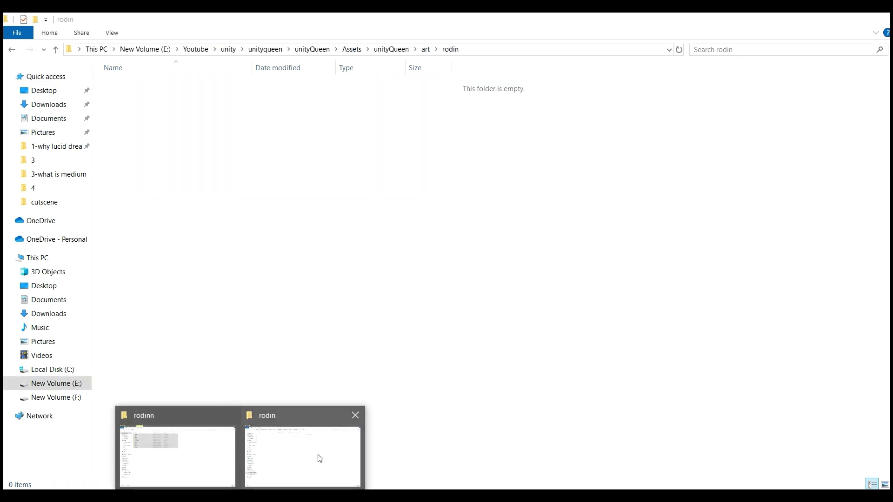
right_click(237, 209)
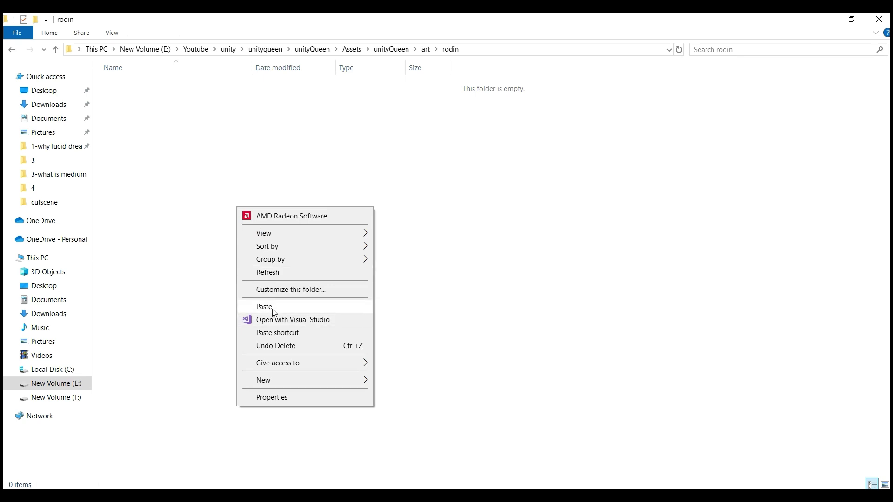
left_click(268, 305)
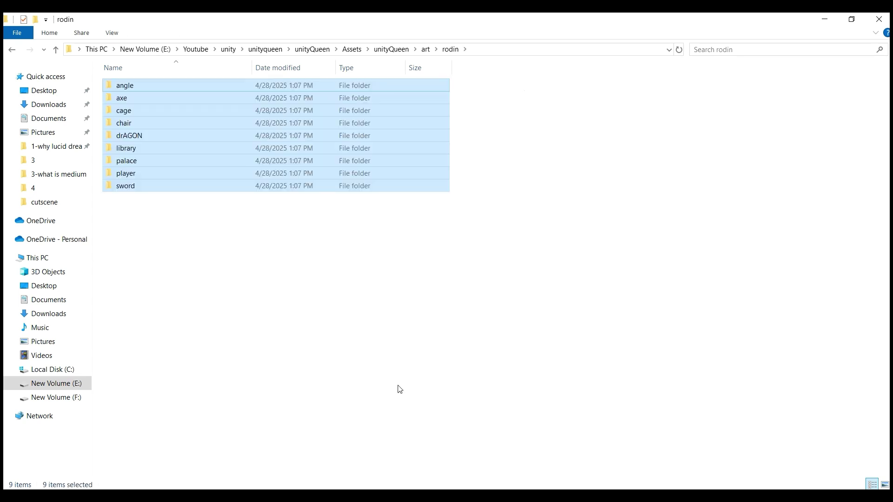
Switch to the Unity project, add a Terrain to the rodin scene and frame it in the scene view
key("alt+Tab")
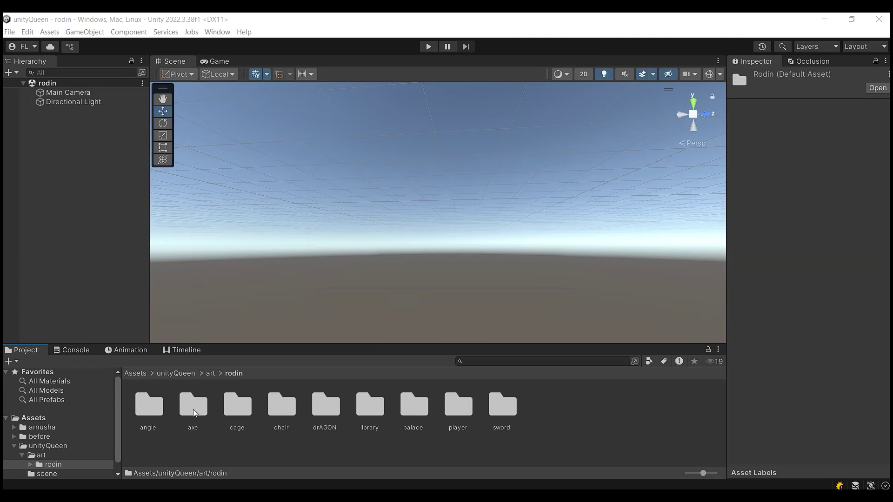
right_click(101, 222)
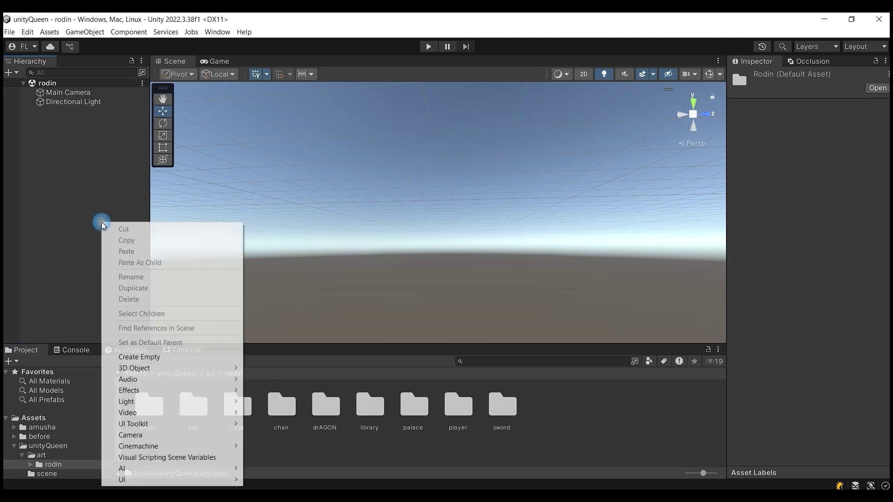
mouse_move(226, 378)
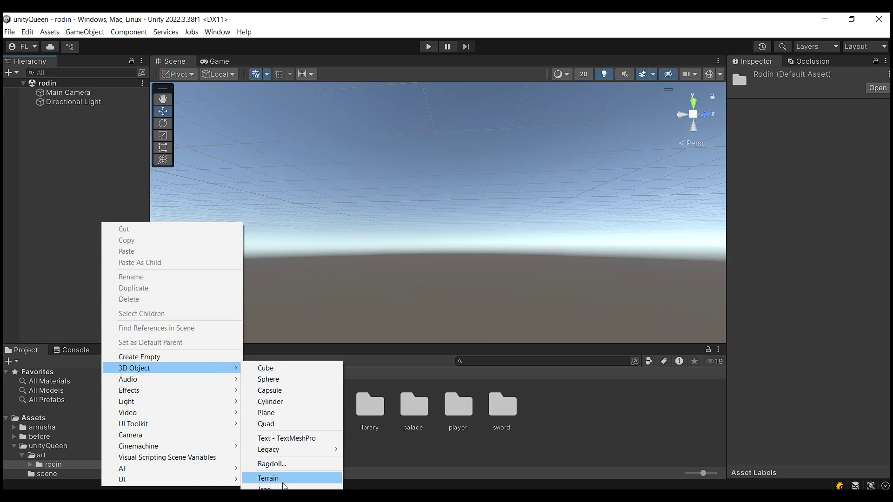
left_click(268, 478)
key("Return")
double_click(57, 112)
left_click(162, 99)
left_click_drag(270, 132, 244, 234)
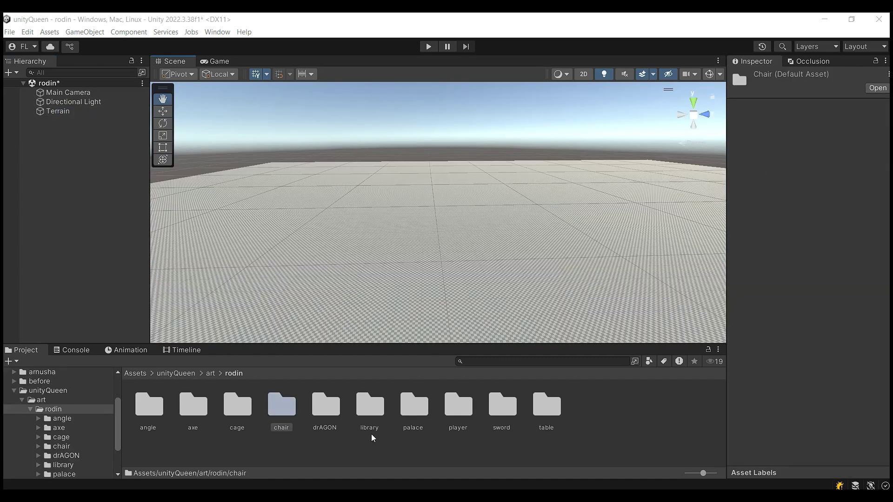
Place the lod model from the palace's Pbr folder onto the middle of the terrain
double_click(406, 403)
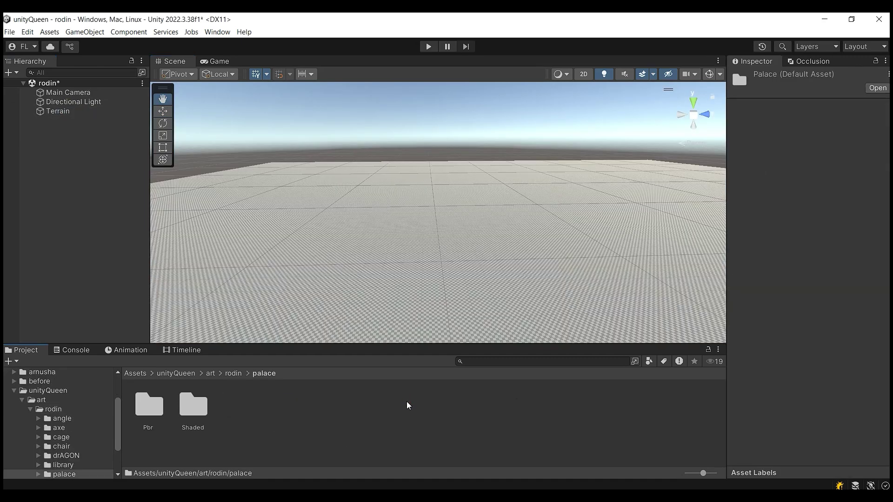
double_click(151, 407)
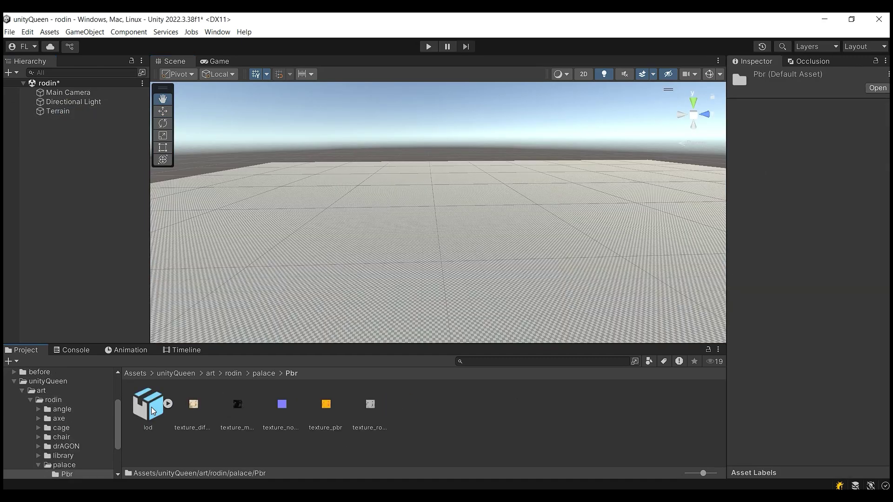
left_click_drag(152, 408, 433, 259)
Scale the castle uniformly to about 84.27, raise it to about Y 77.4 and turn it about 88.75° around Y to show its front
left_click(164, 135)
left_click_drag(435, 258, 616, 250)
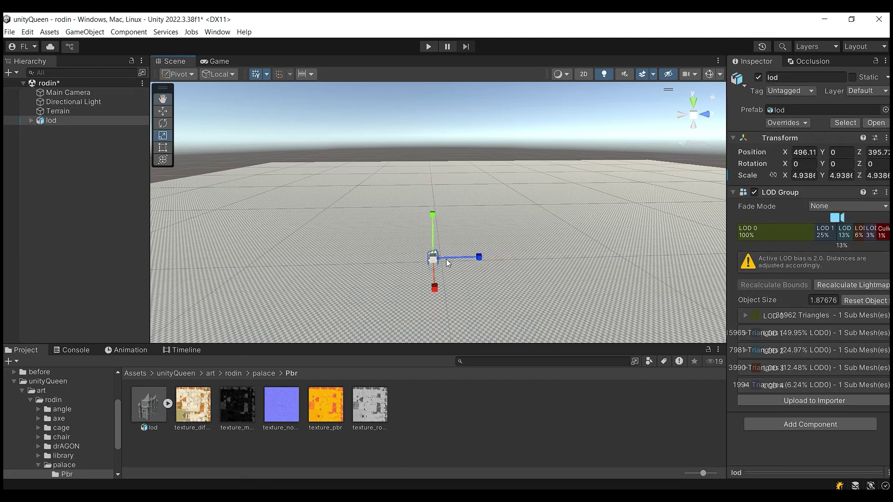
left_click_drag(433, 259, 614, 250)
left_click_drag(433, 191, 416, 98)
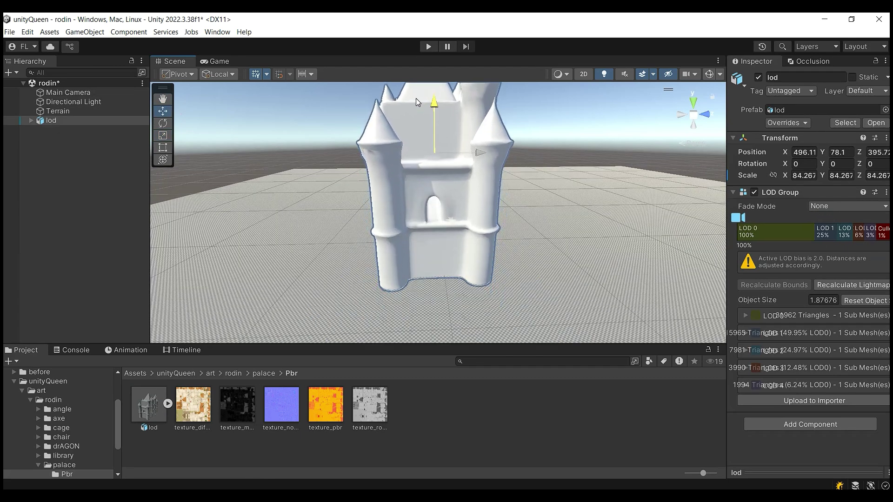
left_click(163, 123)
left_click_drag(403, 160, 279, 158)
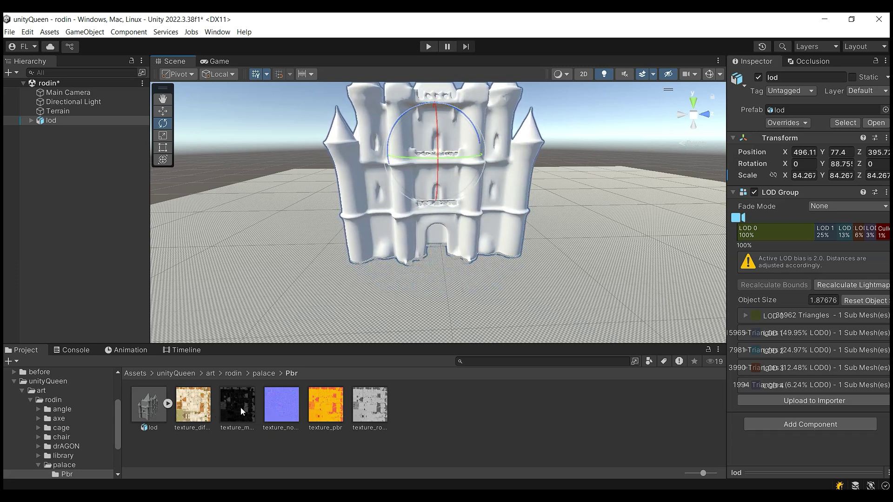
Duplicate the castle beside the original and apply the shaded texture from the palace's Shaded folder to the copy
left_click(265, 375)
double_click(185, 410)
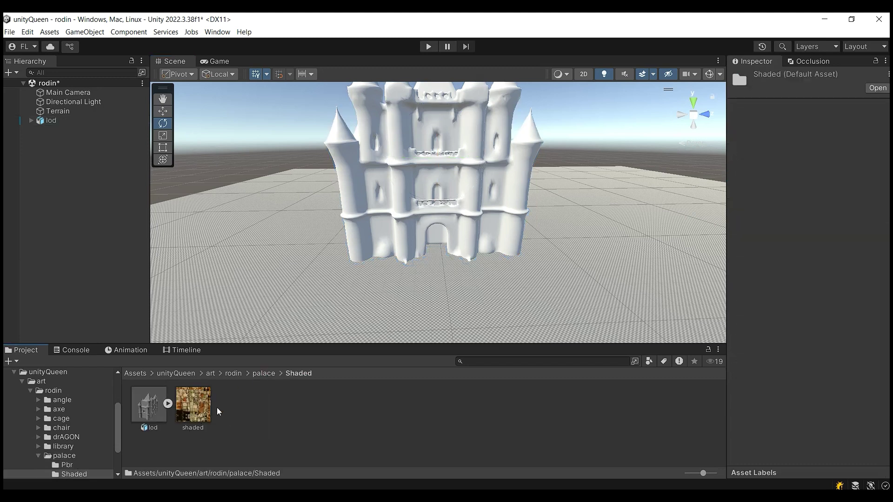
left_click(386, 166)
left_click_drag(393, 156, 521, 205)
key("ctrl+d")
mouse_move(193, 403)
left_mouse_down()
mouse_move(475, 281)
mouse_move(472, 246)
left_mouse_up()
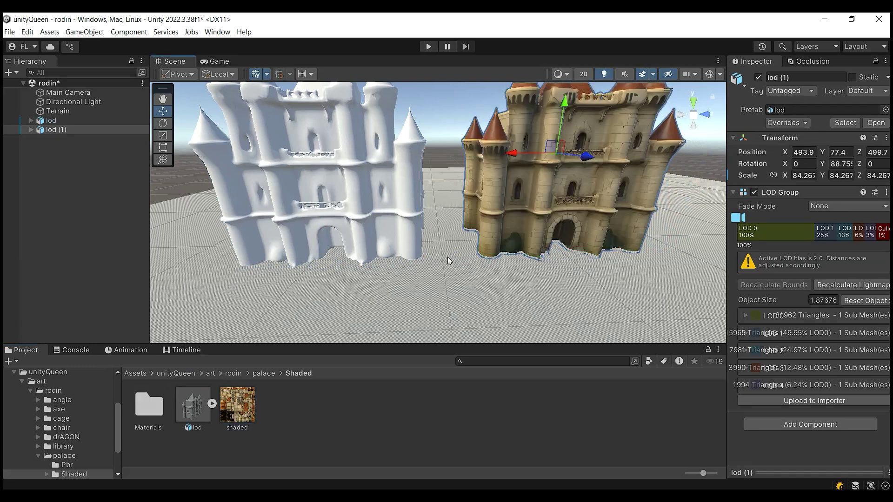
Apply the diffuse texture from the palace's Pbr folder to the original white castle
left_click(260, 372)
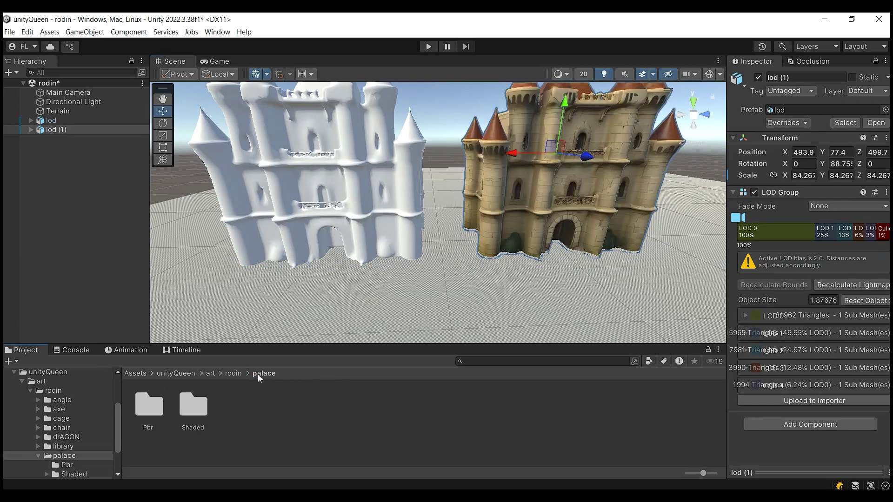
double_click(160, 411)
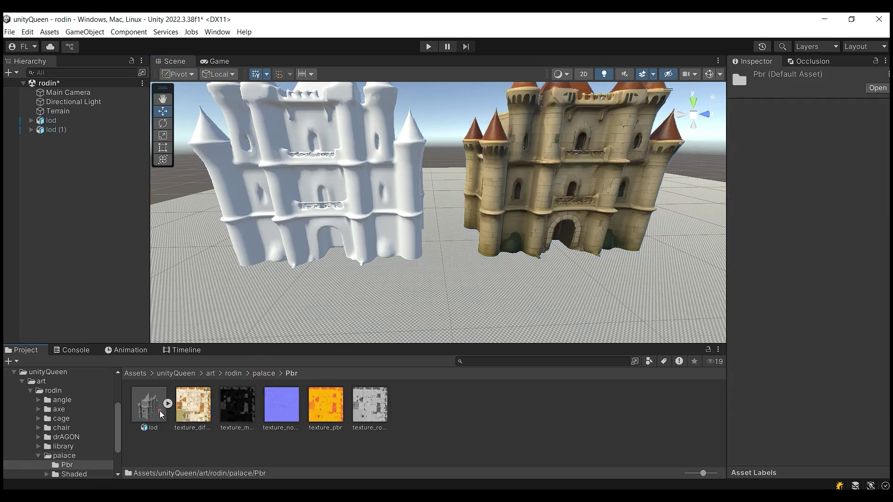
left_click(276, 198)
left_click_drag(181, 406, 287, 208)
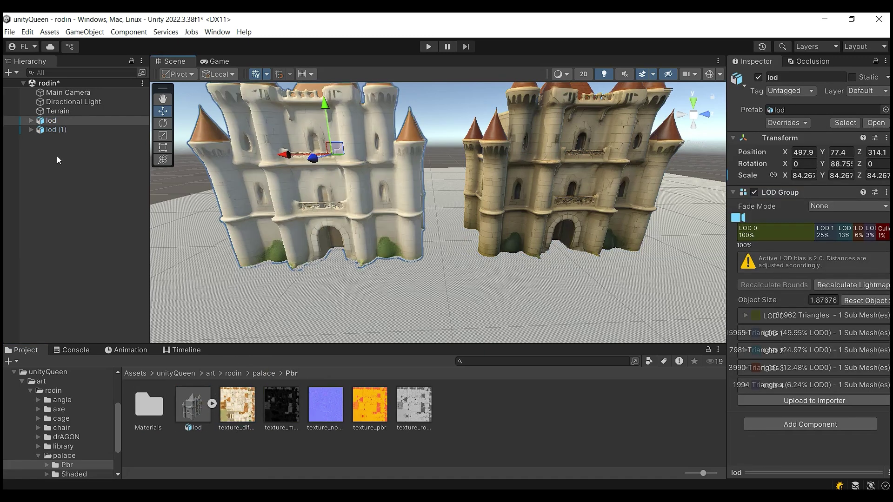
Assign the palace's metallic and normal textures to the Metallic and Normal Map slots of the original castle's model_LOD0 material
left_click(31, 121)
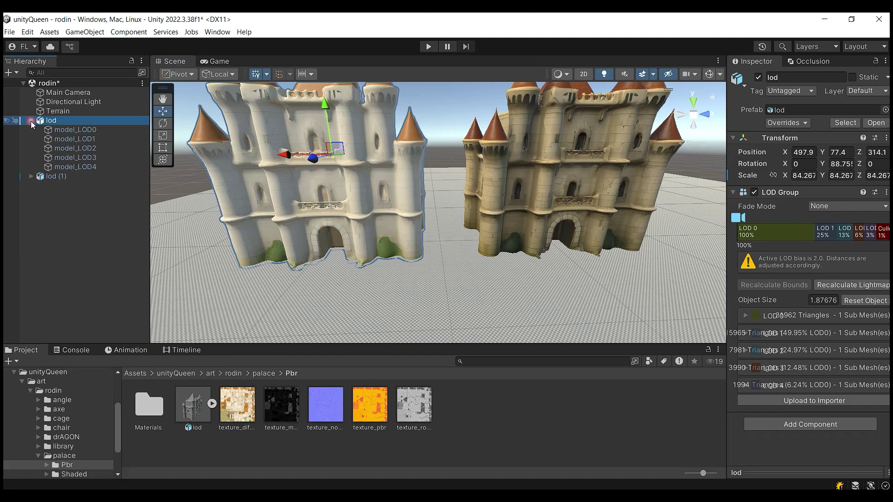
left_click(76, 130)
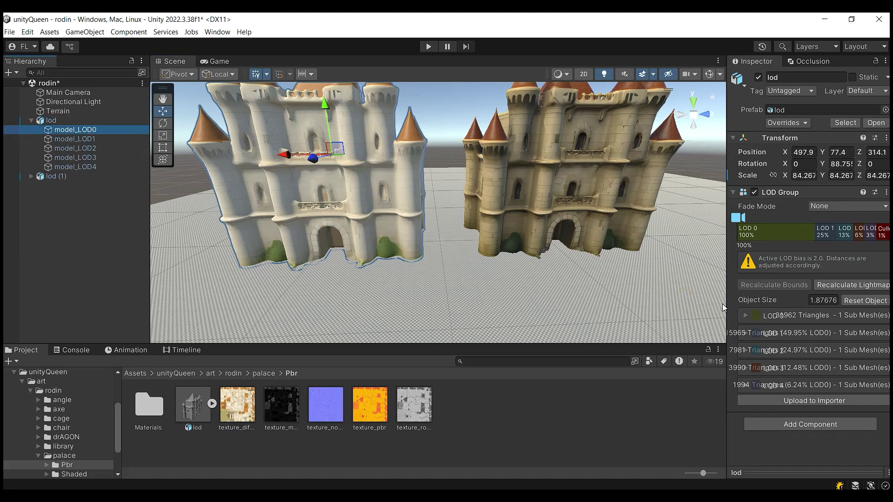
left_click(733, 411)
scroll(778, 397, "down", 5)
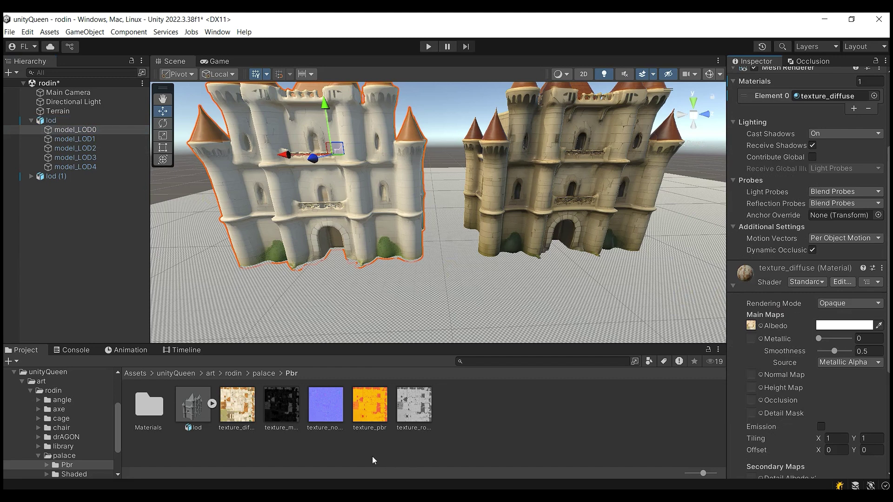
left_click(294, 406)
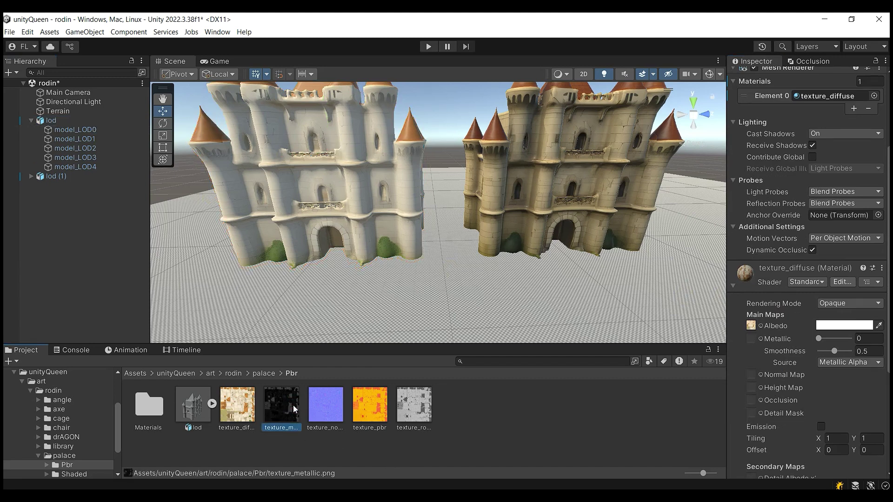
left_click(94, 136)
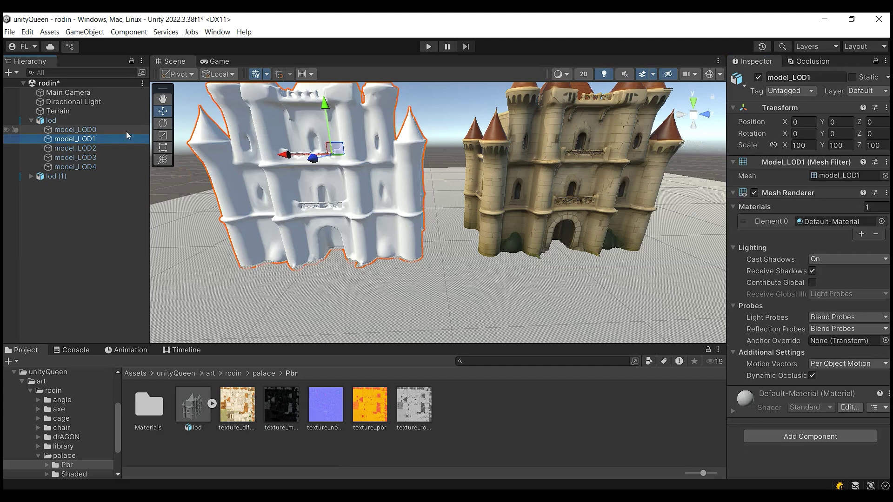
left_click(109, 121)
left_click(108, 129)
scroll(758, 386, "down", 3)
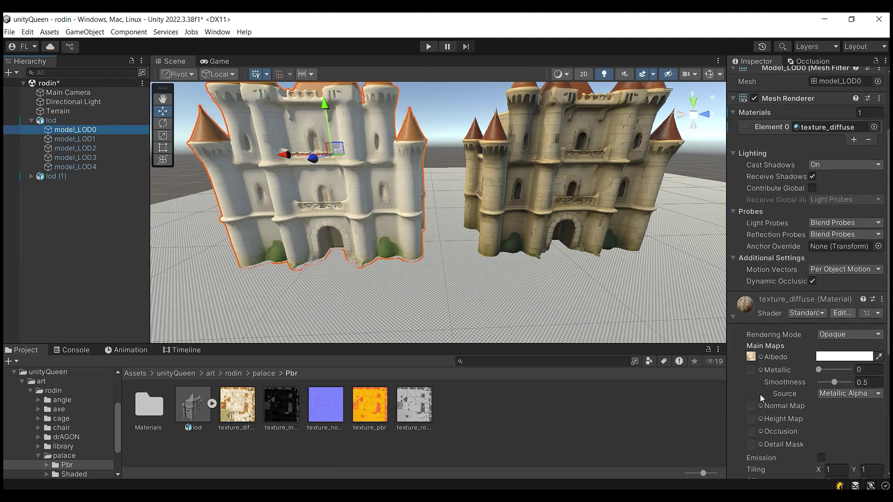
mouse_move(268, 401)
left_mouse_down()
mouse_move(374, 407)
mouse_move(751, 373)
left_mouse_up()
mouse_move(326, 404)
left_mouse_down()
mouse_move(755, 388)
mouse_move(754, 407)
left_mouse_up()
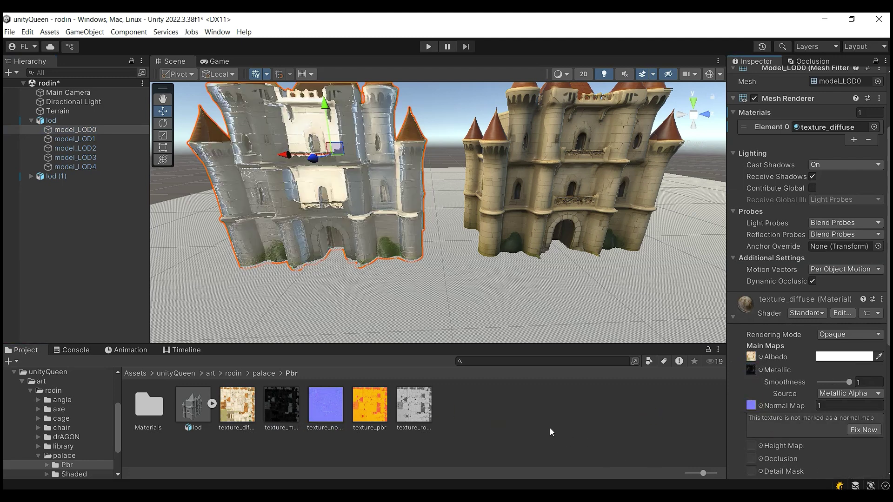
Set the castle material's smoothness to 0.29 and fix its normal texture so it is marked as a normal map
left_click_drag(842, 382, 828, 383)
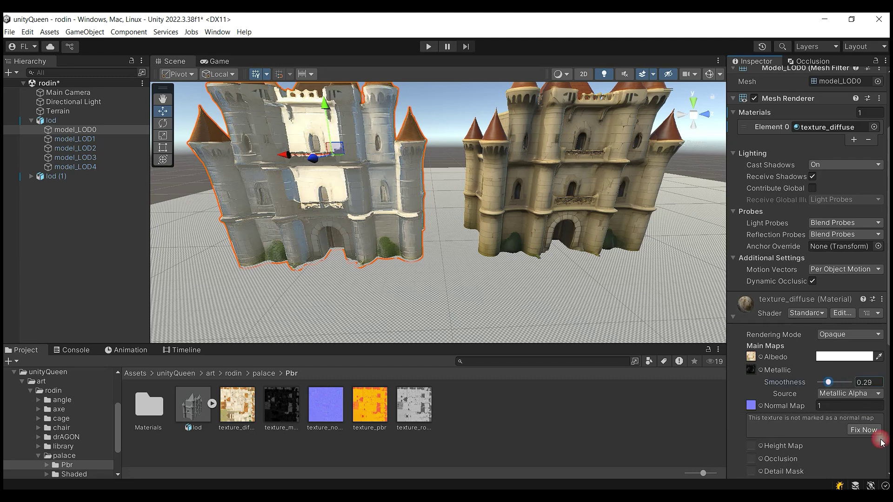
left_click(863, 430)
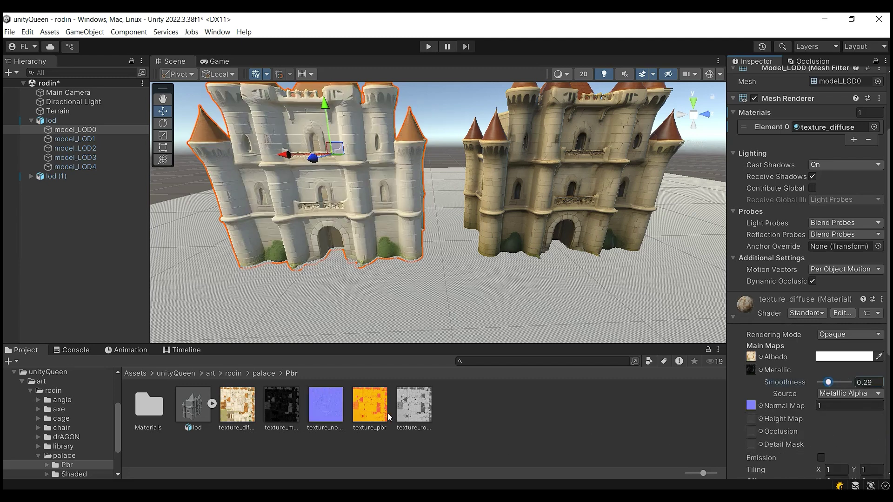
left_click(412, 415)
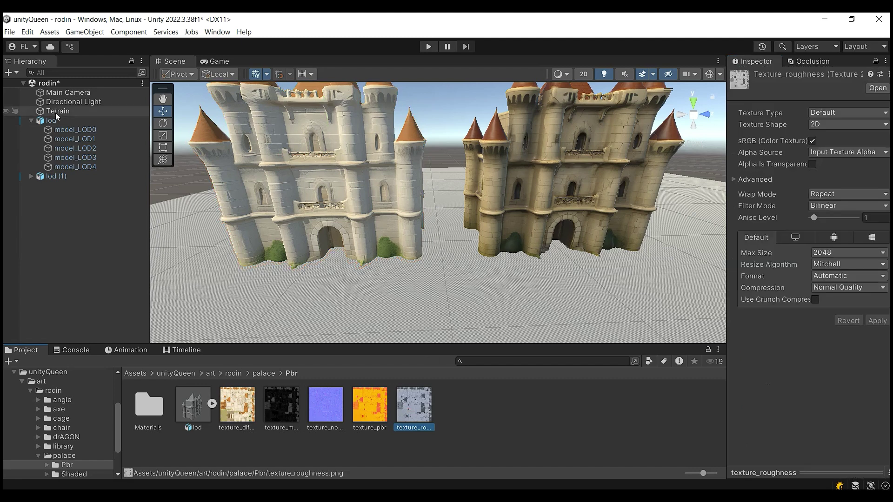
left_click(367, 412)
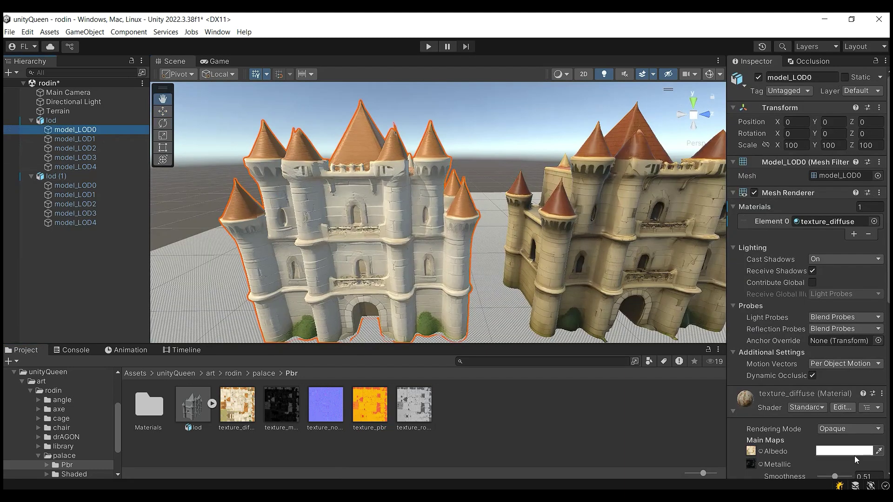
Tint the original castle's Albedo with a tan colour sampled from the shaded castle, brighten it and compare both castles
left_click(855, 454)
left_click_drag(794, 284, 790, 285)
left_click(765, 225)
left_click(772, 226)
left_click(765, 225)
left_click(631, 199)
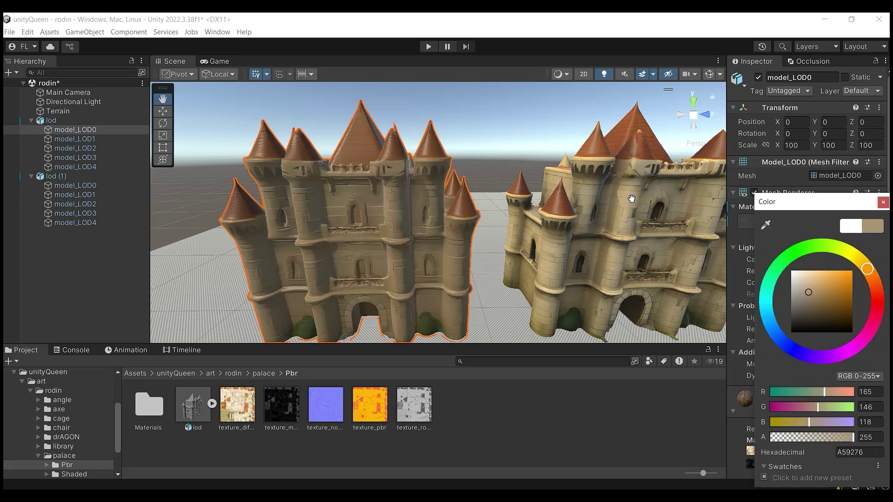
left_click_drag(800, 290, 808, 281)
scroll(455, 248, "down", 5)
left_click_drag(455, 244, 507, 231)
scroll(496, 267, "up", 6)
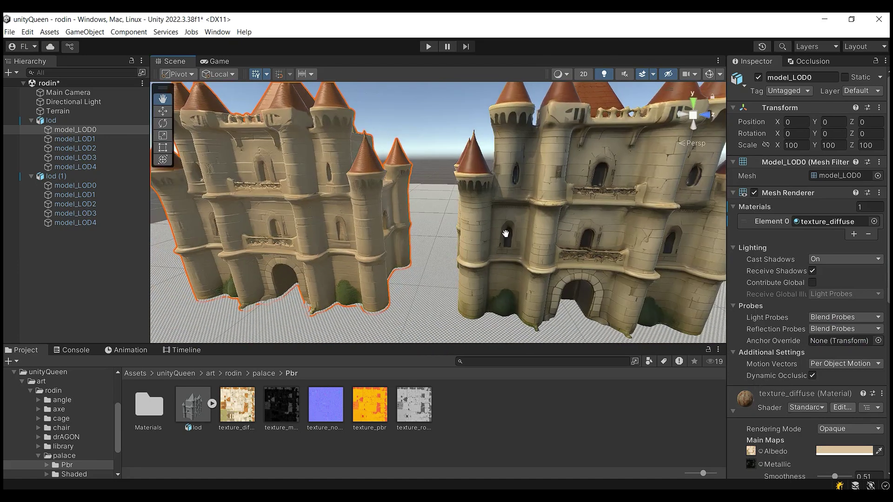
Delete the original Pbr-textured castle and keep the shaded copy in the scene
left_click(72, 123)
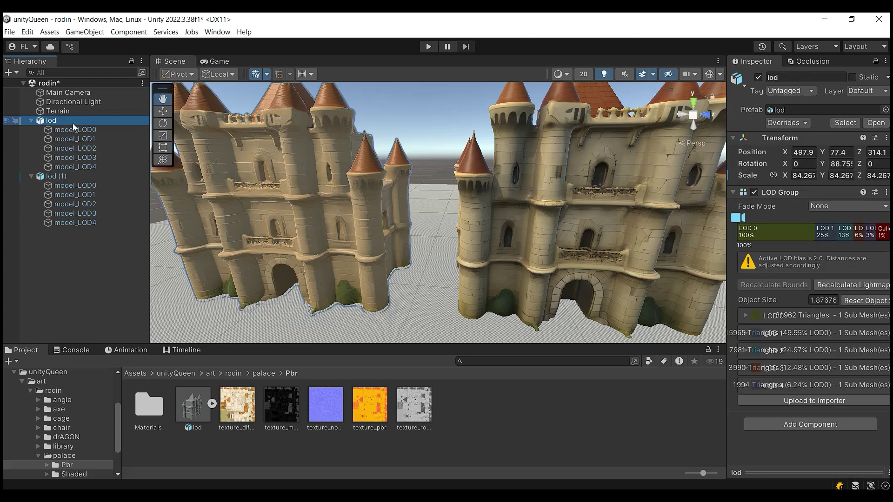
key("Delete")
left_click_drag(422, 246, 519, 252, "alt")
right_click_drag(518, 253, 479, 261)
scroll(460, 268, "down", 3)
Place the lod model from the angle model's Shaded folder on the terrain near the castle and focus on it
double_click(61, 400)
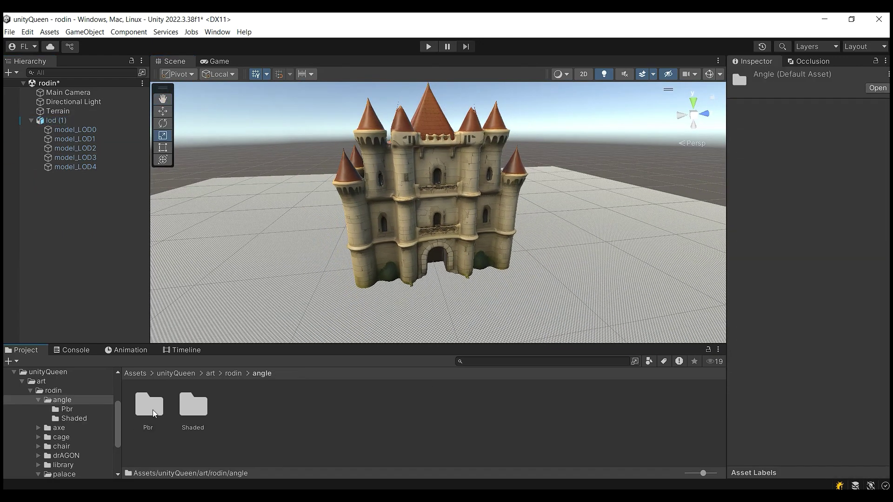
double_click(202, 408)
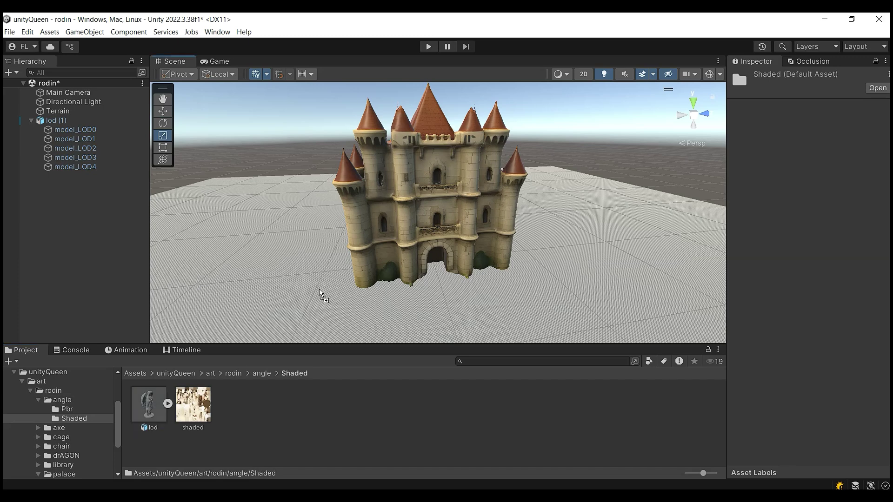
left_click_drag(321, 292, 319, 290)
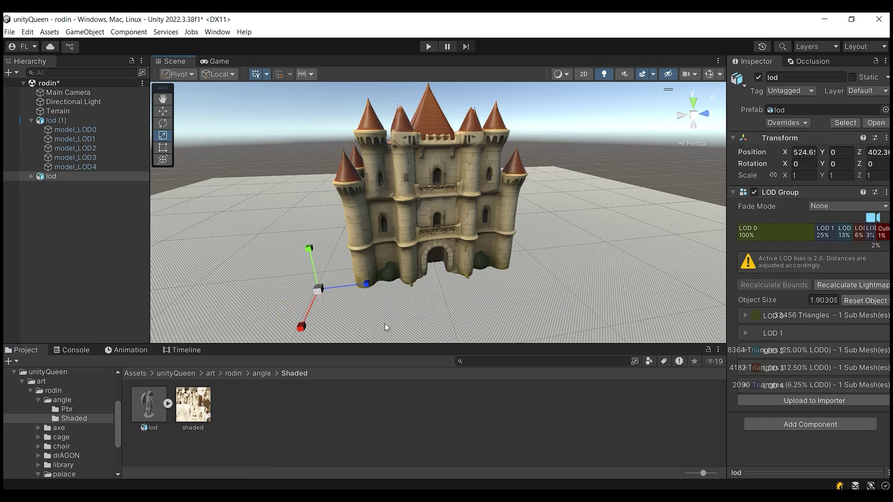
double_click(69, 177)
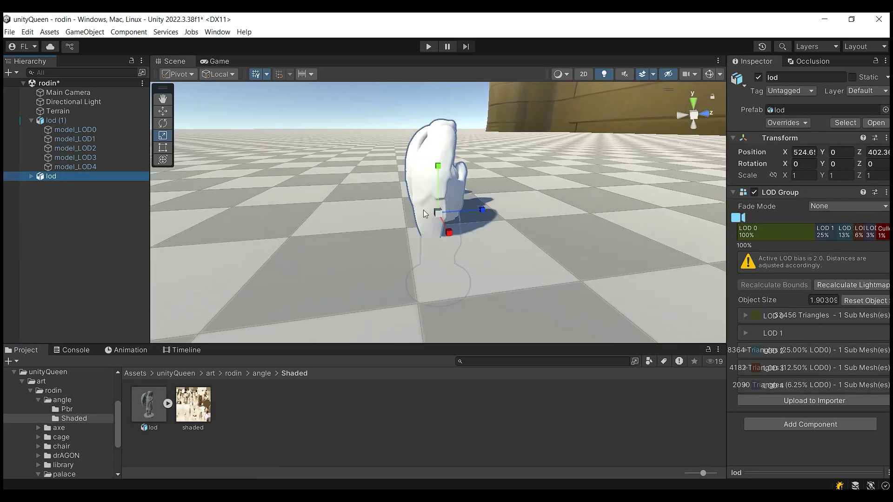
Scale the angel statue uniformly to 2.485 and raise it to Y 2.29 so its base rests on the terrain
left_click_drag(439, 214, 435, 37)
left_click(163, 111)
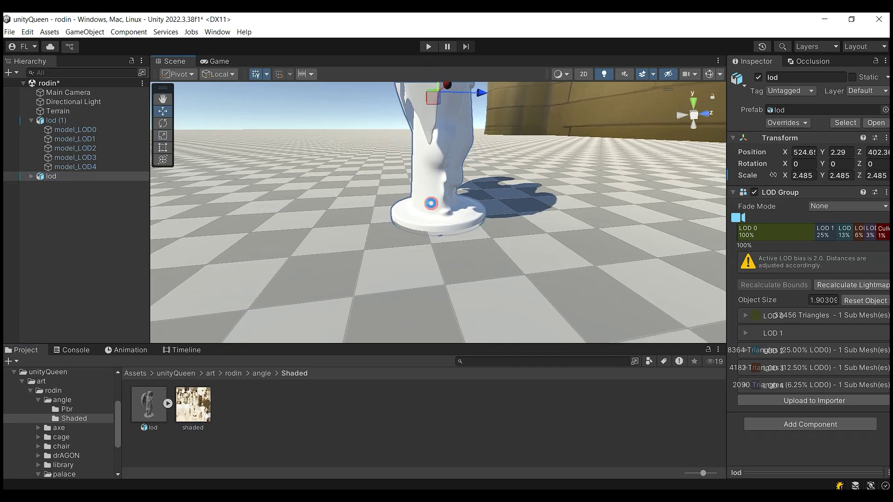
left_click_drag(431, 203, 431, 203)
Apply the shaded texture to the angel statue, view it from the front and expand its lod asset
left_click(163, 100)
right_click_drag(419, 209, 525, 246)
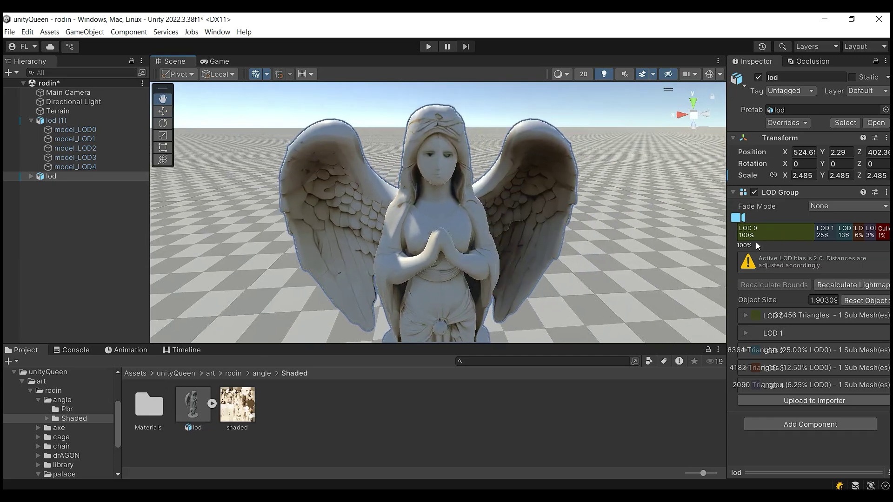
left_click(212, 403)
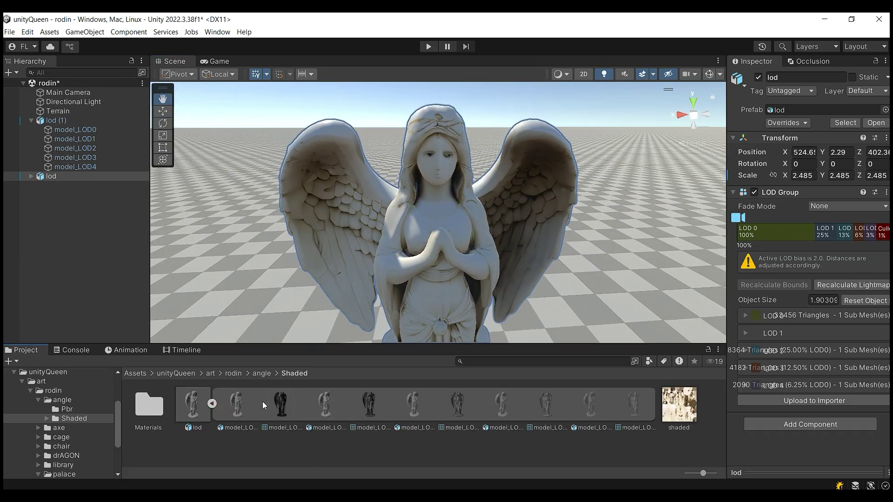
Collapse the angel's lod asset and compare the statue's LOD levels at far and near viewing distances
left_click(212, 403)
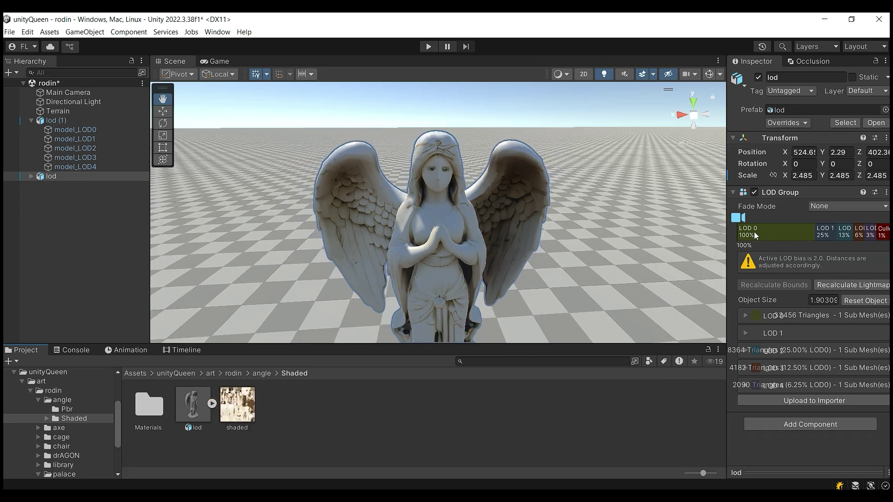
scroll(547, 262, "down", 10)
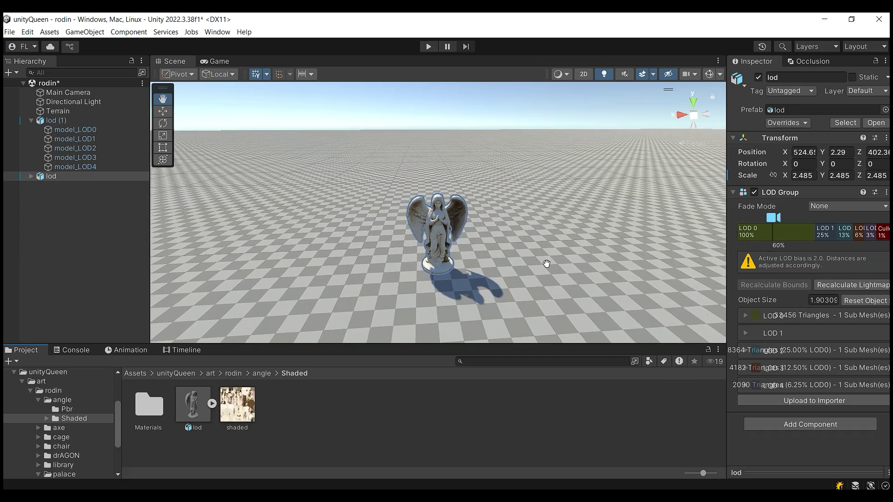
scroll(546, 263, "down", 6)
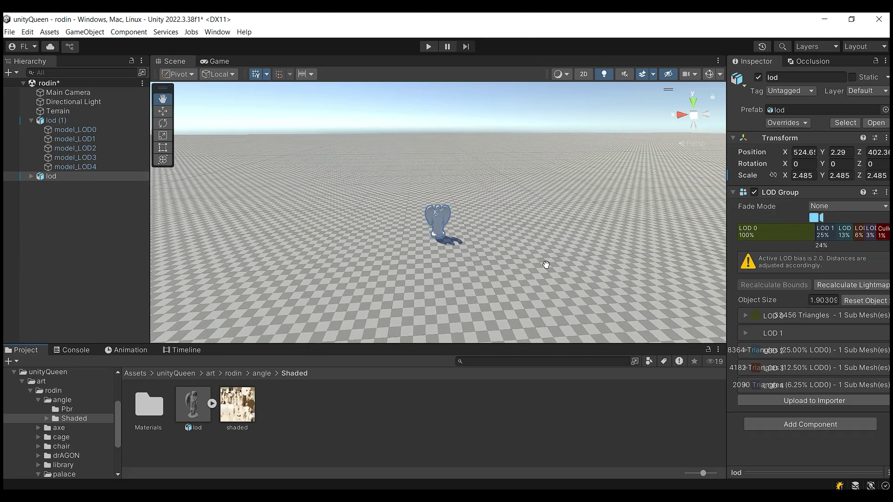
scroll(546, 264, "up", 2)
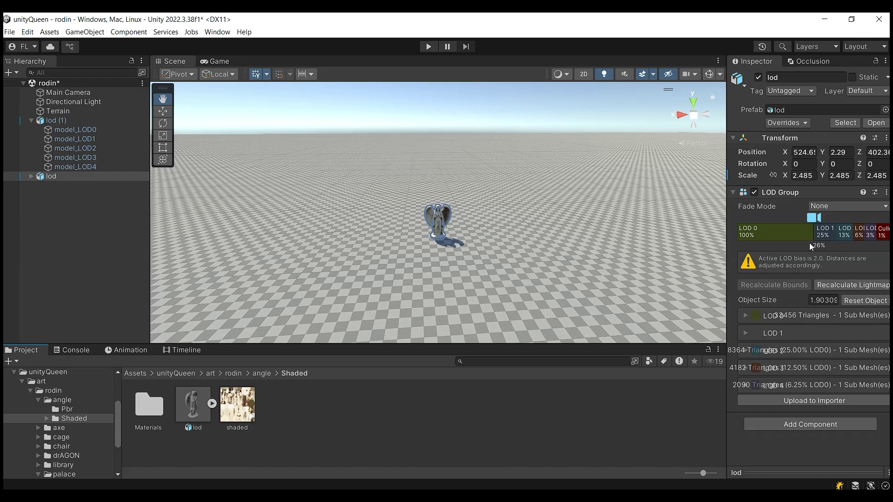
scroll(514, 274, "up", 5)
right_click_drag(515, 273, 414, 263)
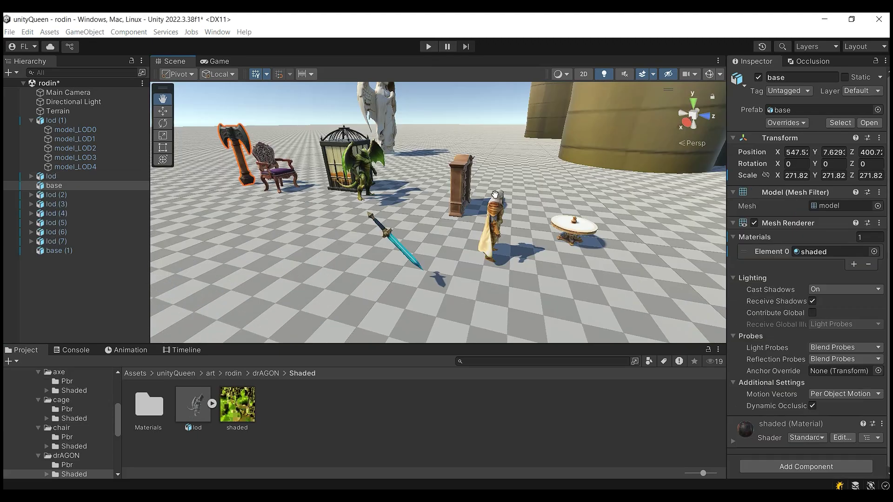
Inspect the textured props and characters on the terrain from several angles, including the dragon, cage, bookcase and angel statue
left_click_drag(495, 195, 442, 198)
right_click_drag(429, 198, 380, 180)
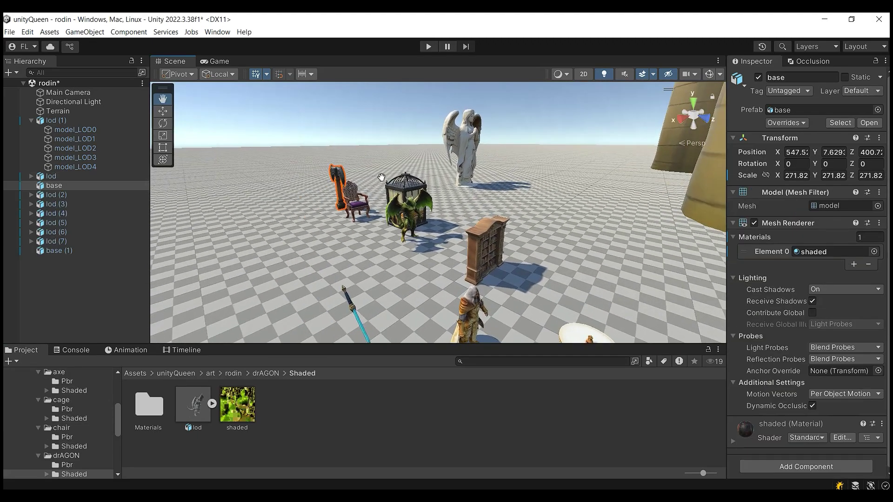
left_click_drag(381, 180, 376, 171)
left_click_drag(574, 199, 507, 213)
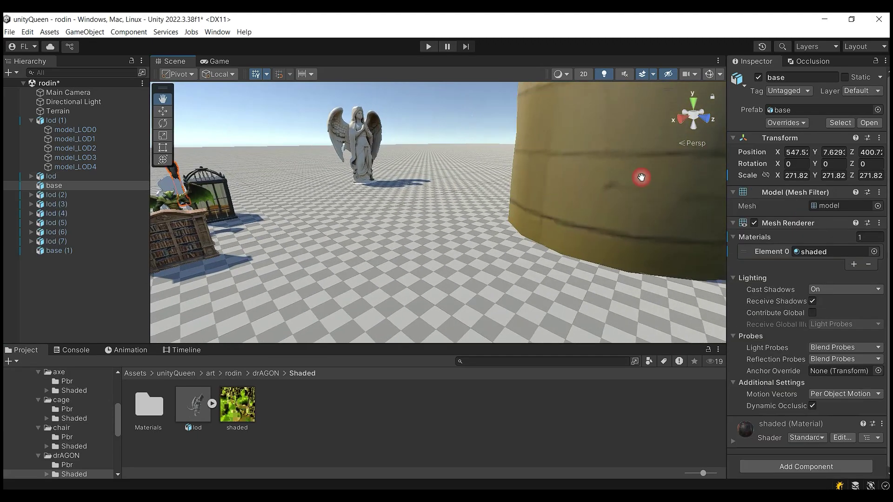
left_click_drag(360, 222, 421, 214)
scroll(377, 256, "up", 5)
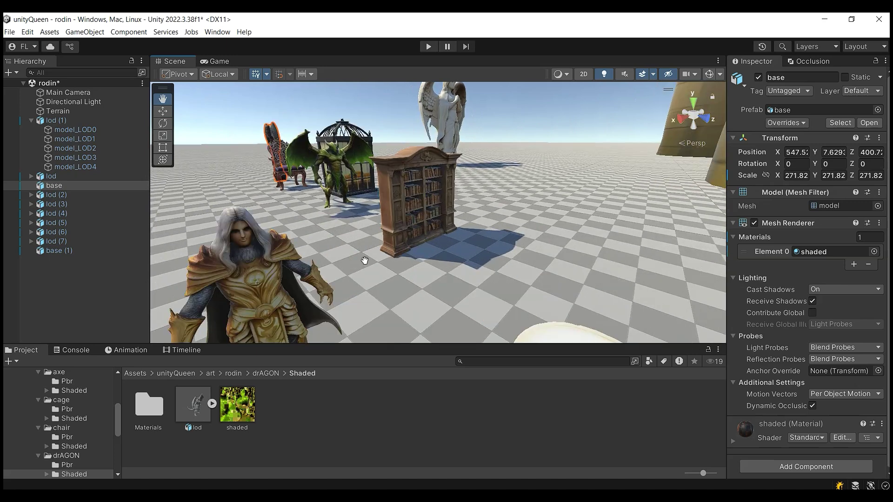
left_click_drag(374, 255, 342, 244)
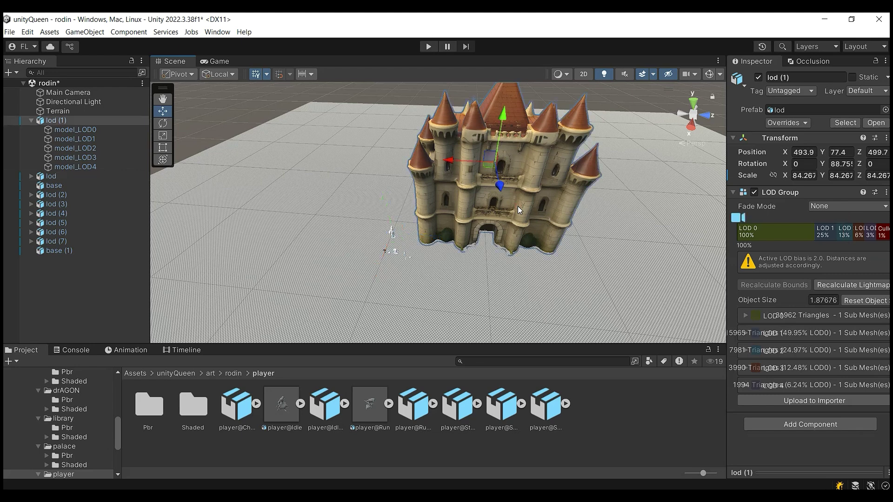
Duplicate the castle and move the copy directly beside the original, to about Z 362.1
key("ctrl+d")
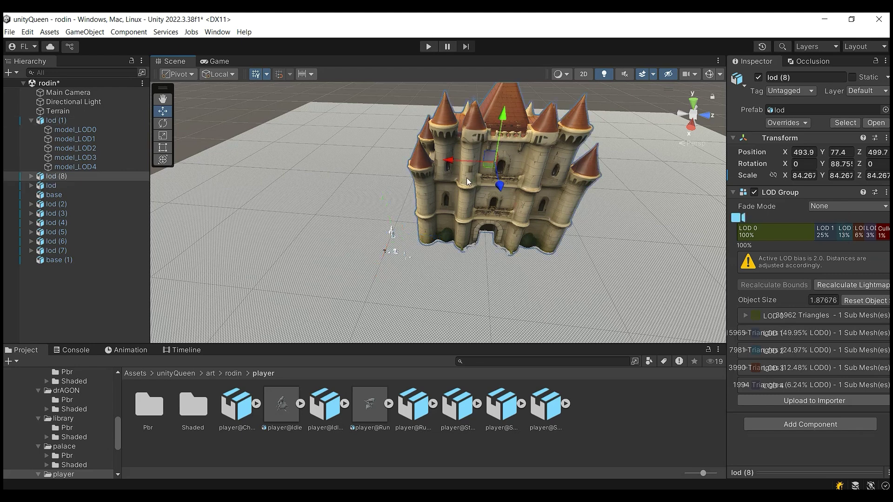
left_click_drag(449, 162, 305, 177)
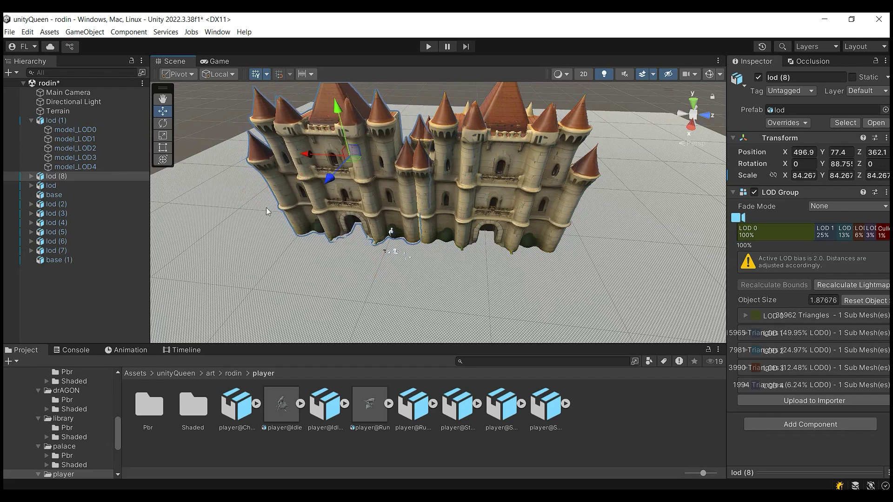
Focus on the angel statue, scale it uniformly to 15.865 and position it on the terrain in front of the castles
double_click(51, 186)
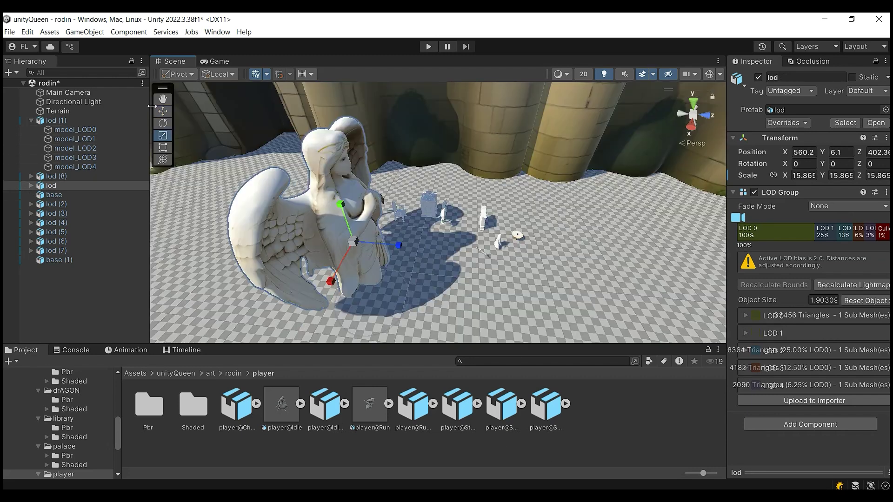
mouse_move(335, 196)
left_mouse_down()
mouse_move(310, 154)
mouse_move(295, 137)
mouse_move(292, 145)
left_mouse_up()
left_click(208, 99)
left_click(163, 101)
left_click_drag(401, 197, 384, 178, "alt")
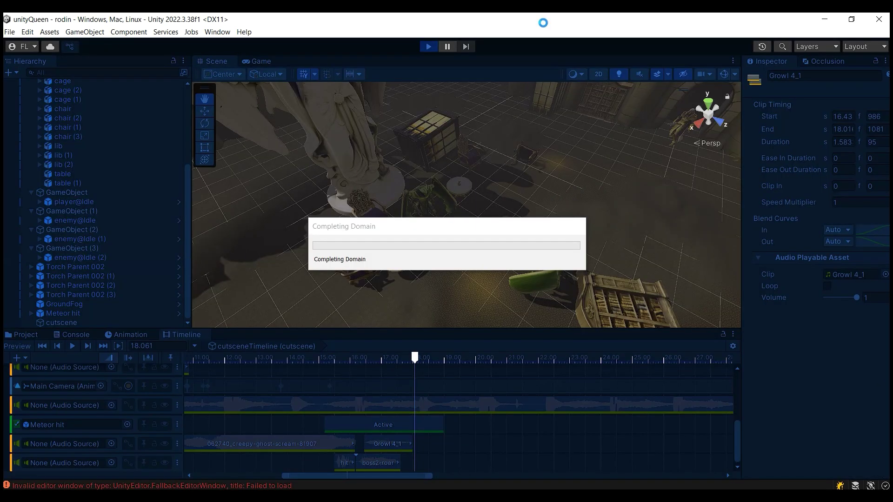